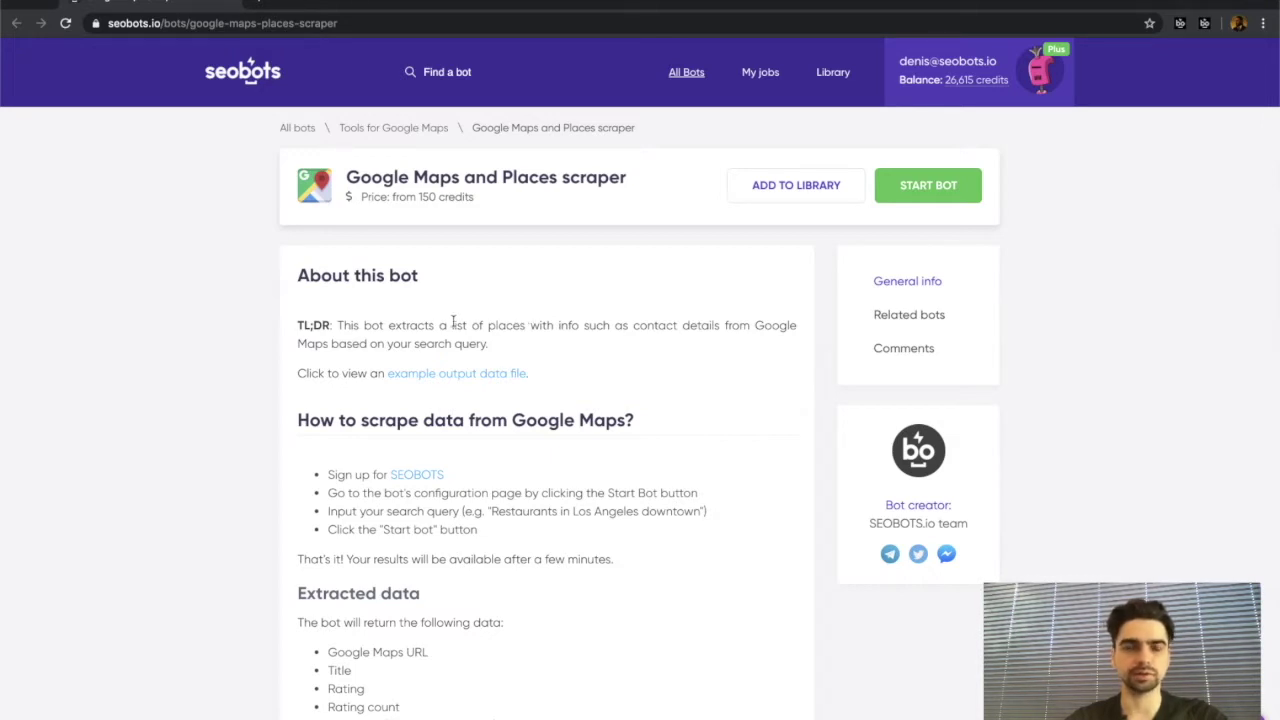
Open the example output table of 60 downtown San Francisco bars and scroll through its rows.
click(415, 374)
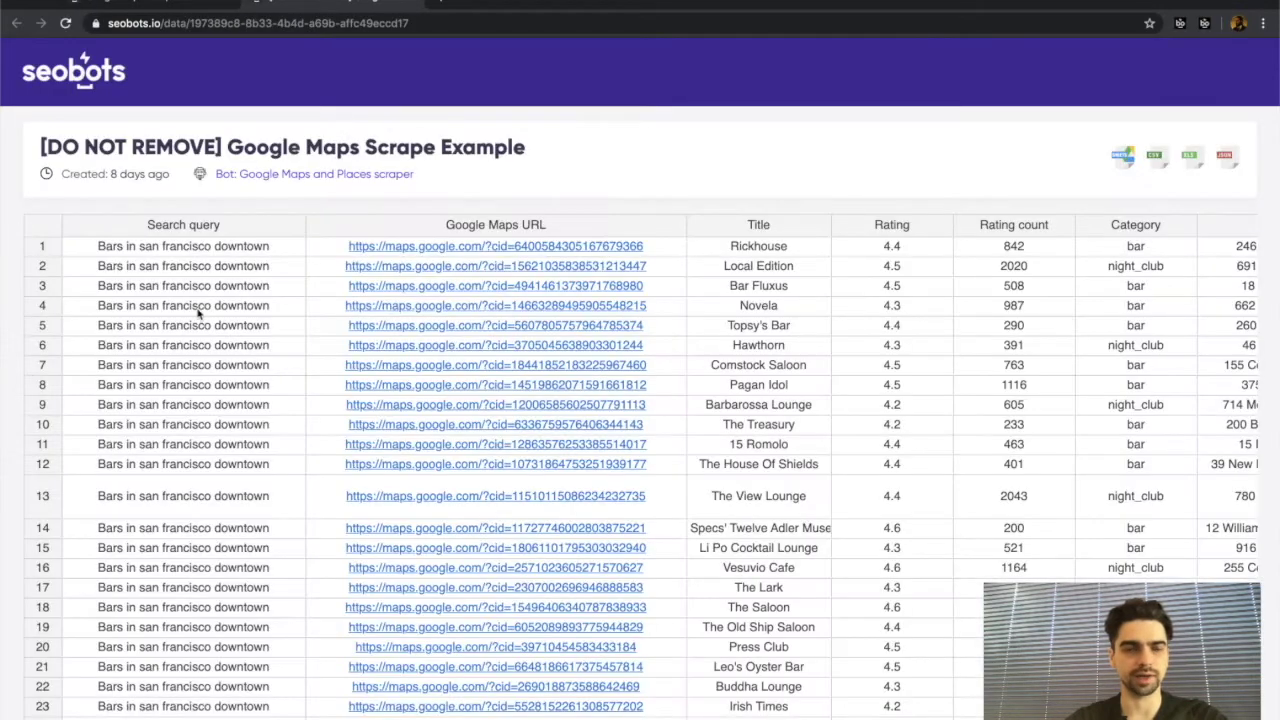
click(136, 251)
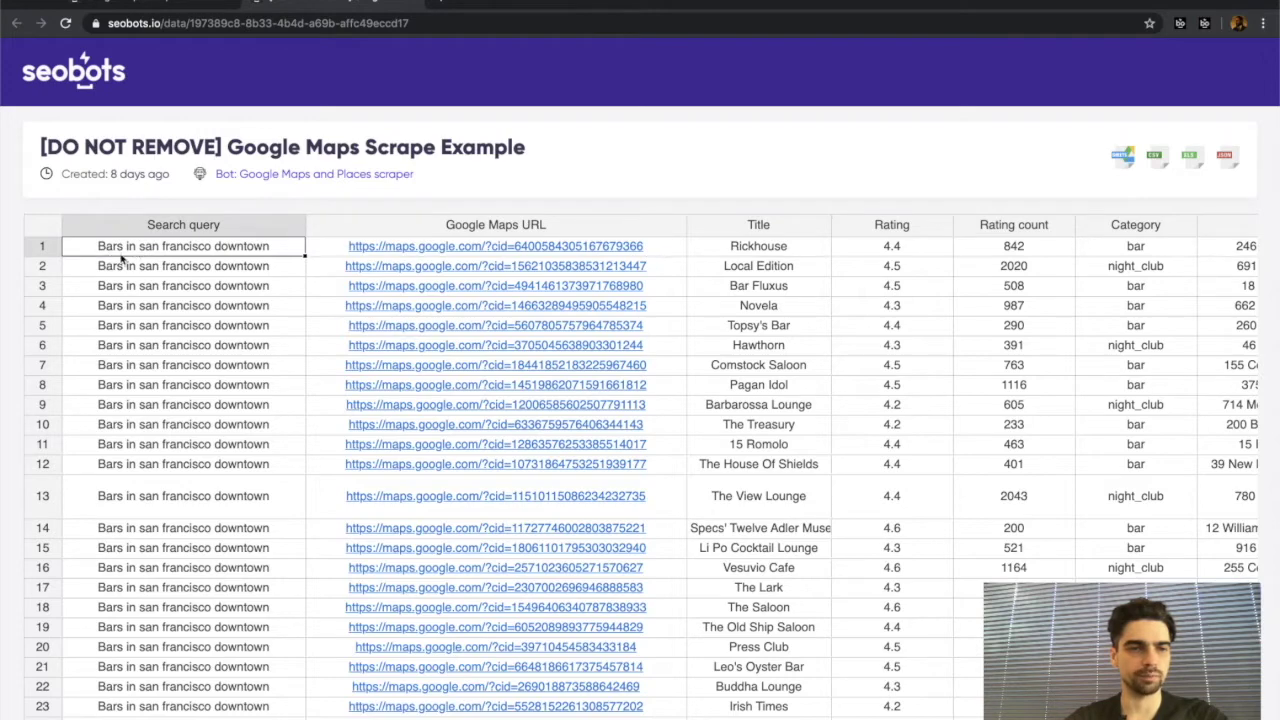
scroll(250, 258, down, 10)
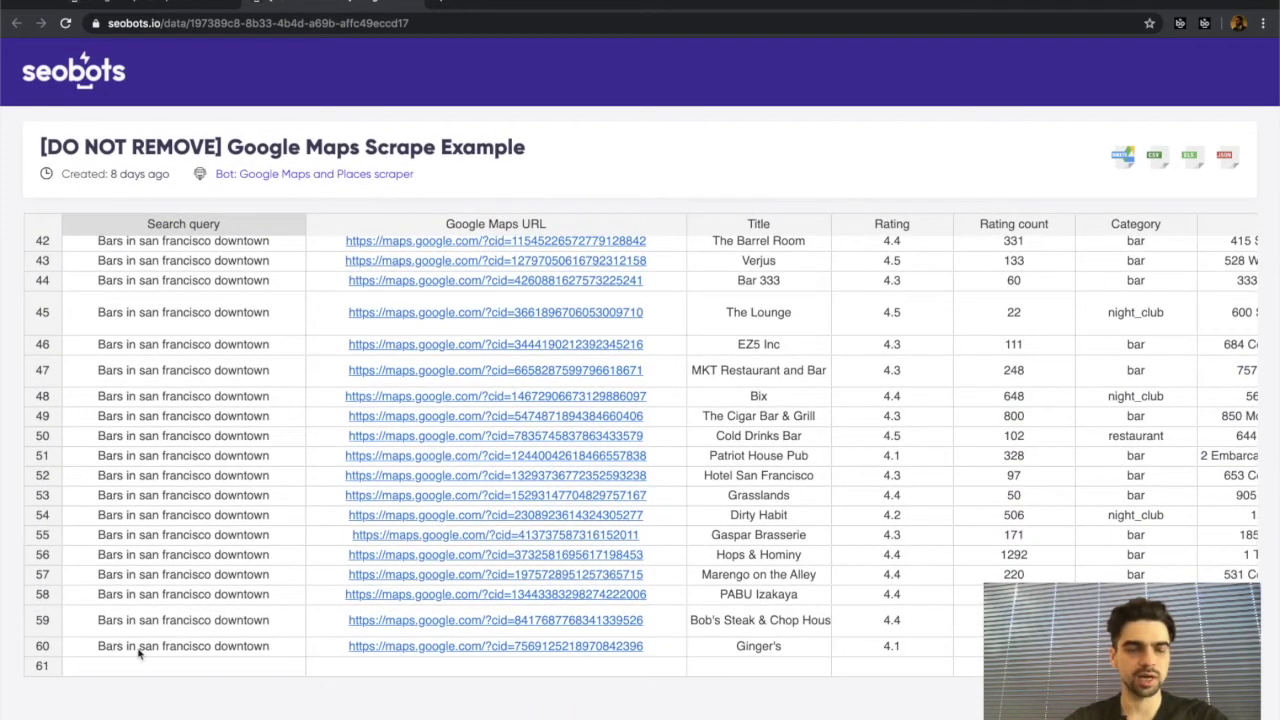
scroll(140, 648, up, 10)
scroll(147, 481, right, 5)
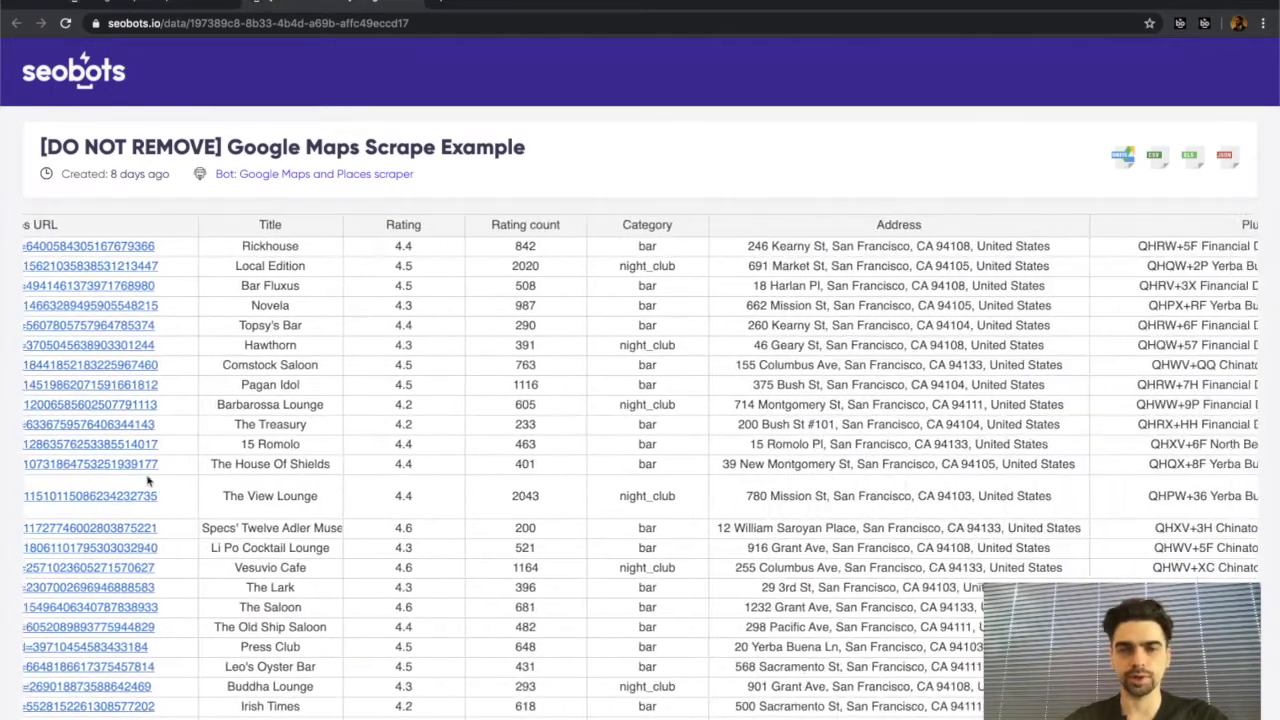
scroll(147, 481, left, 5)
scroll(200, 375, down, 10)
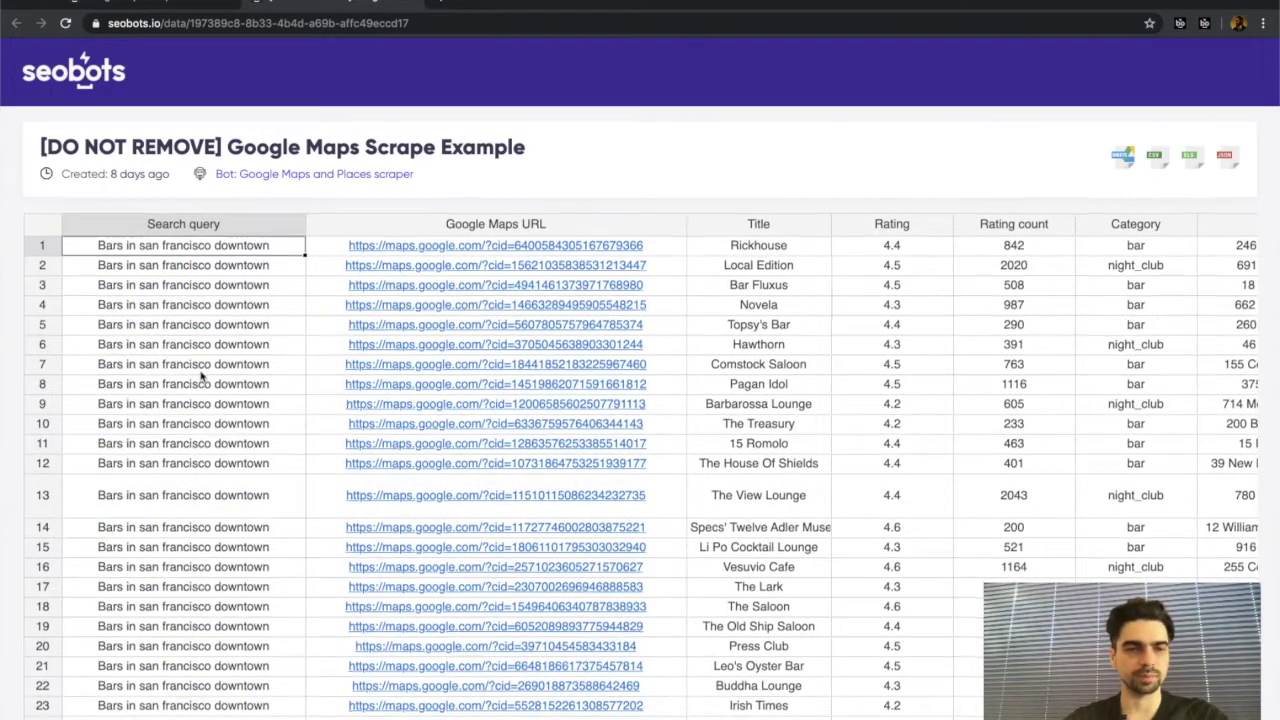
scroll(200, 375, up, 10)
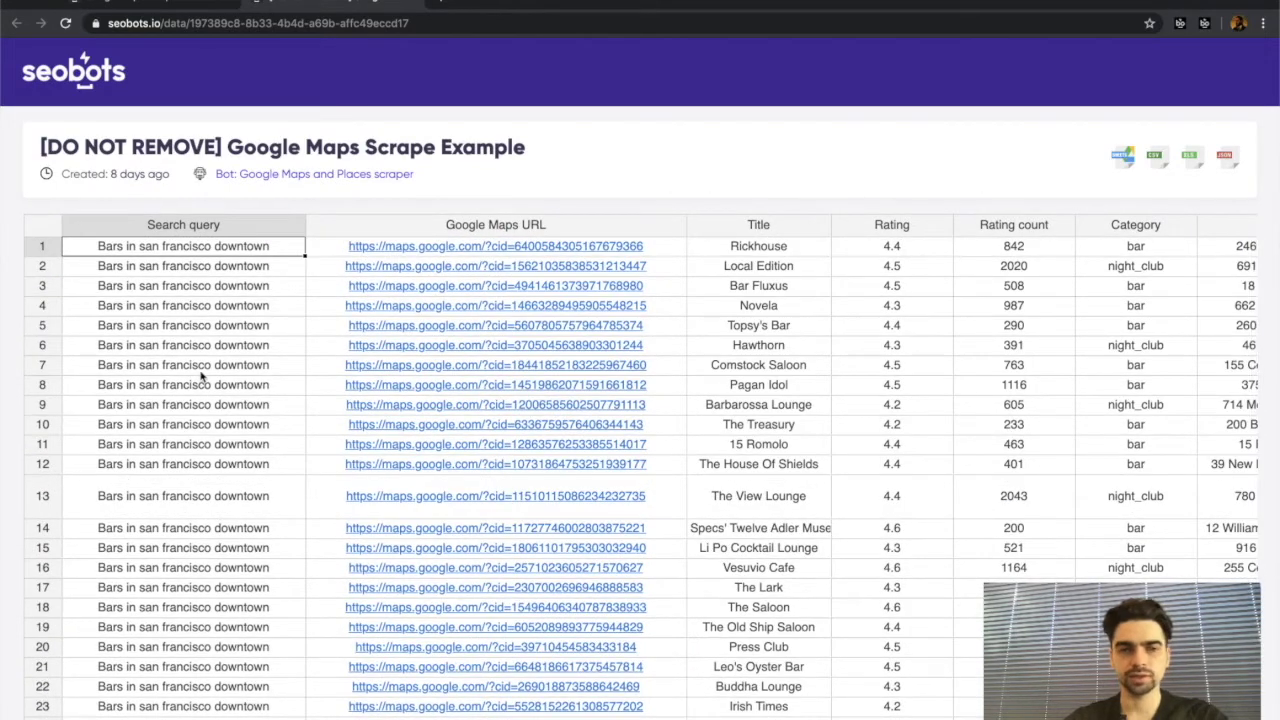
scroll(200, 375, down, 10)
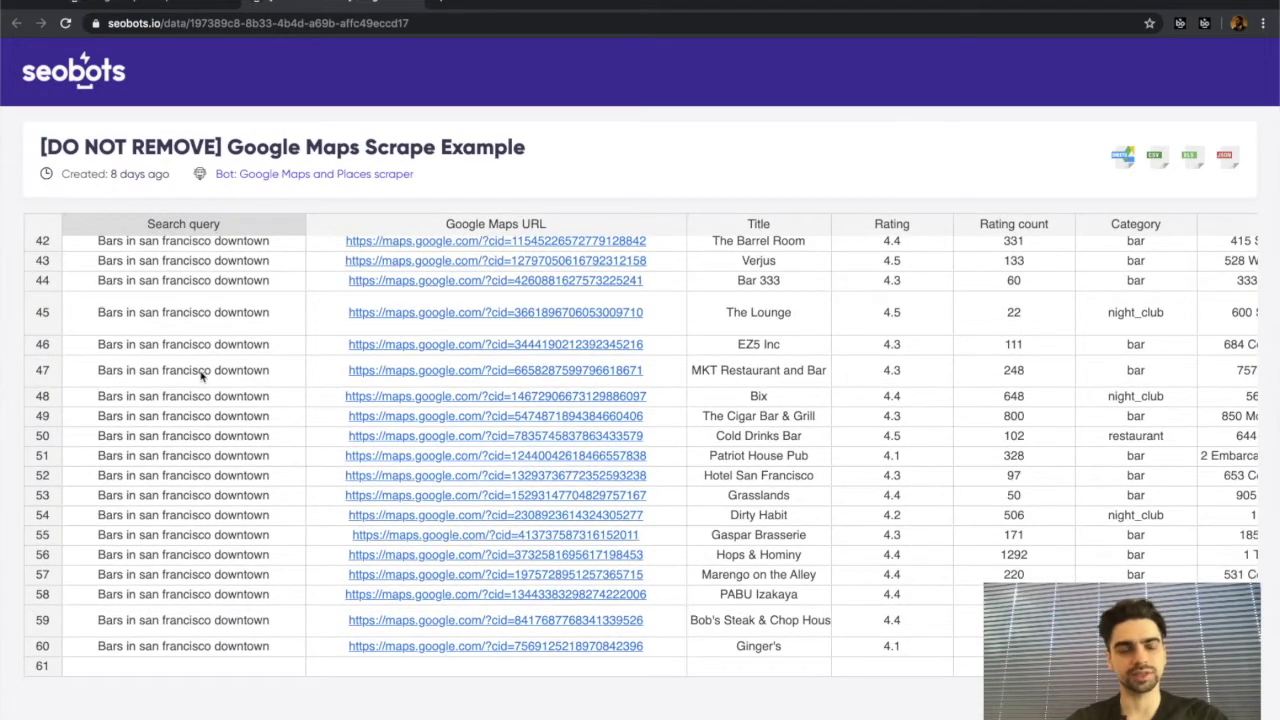
scroll(200, 375, up, 10)
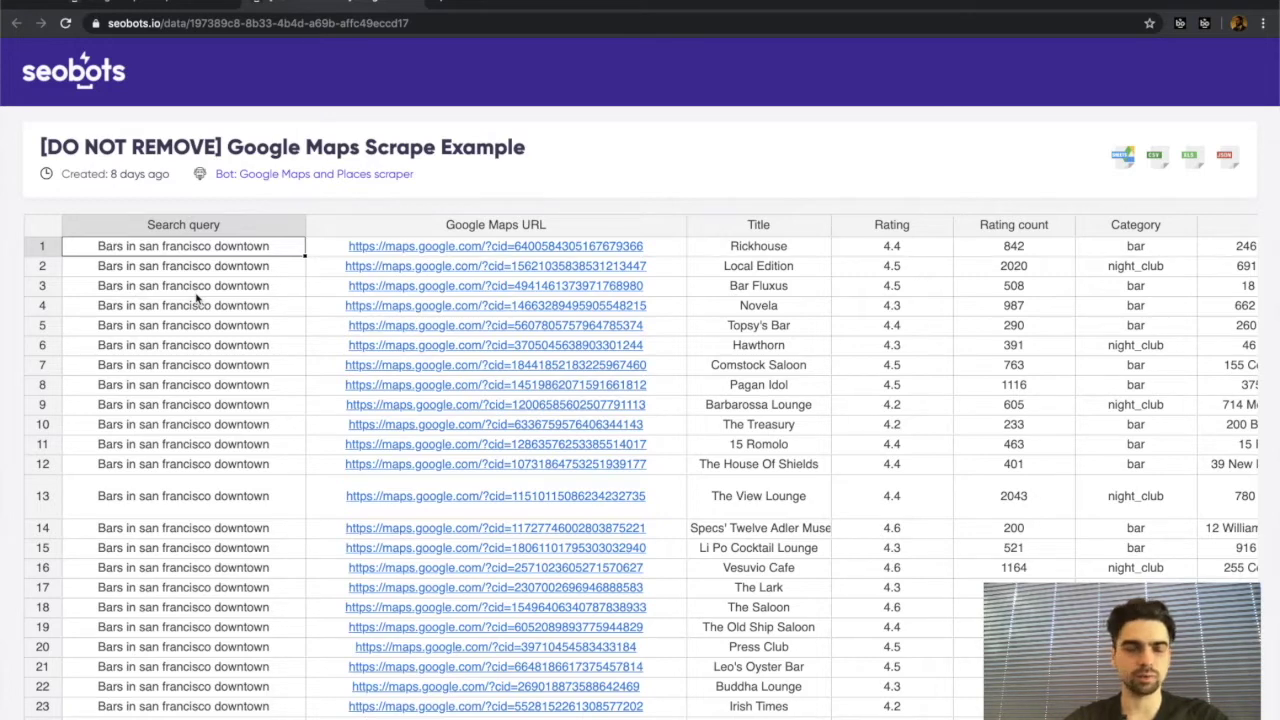
Review the example's Address, Website, Phone, hours, Place ID and latitude/longitude columns, then return to the bot page.
scroll(197, 297, right, 5)
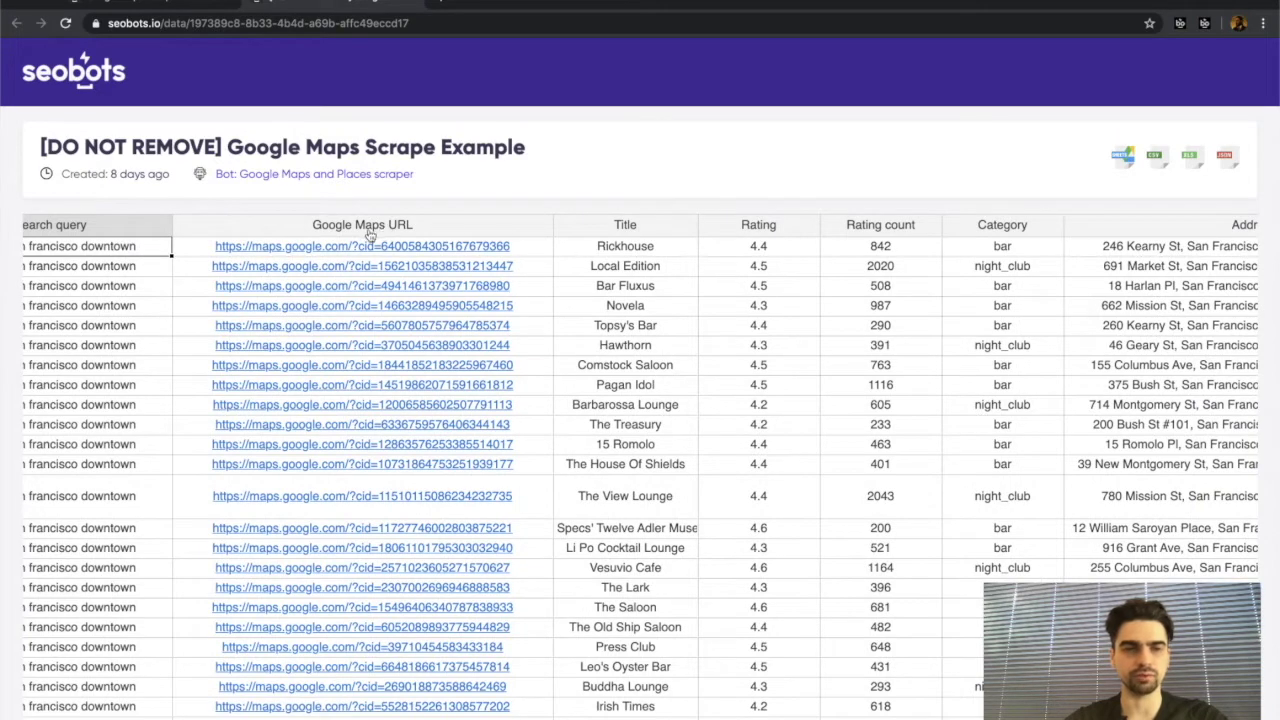
scroll(152, 266, right, 10)
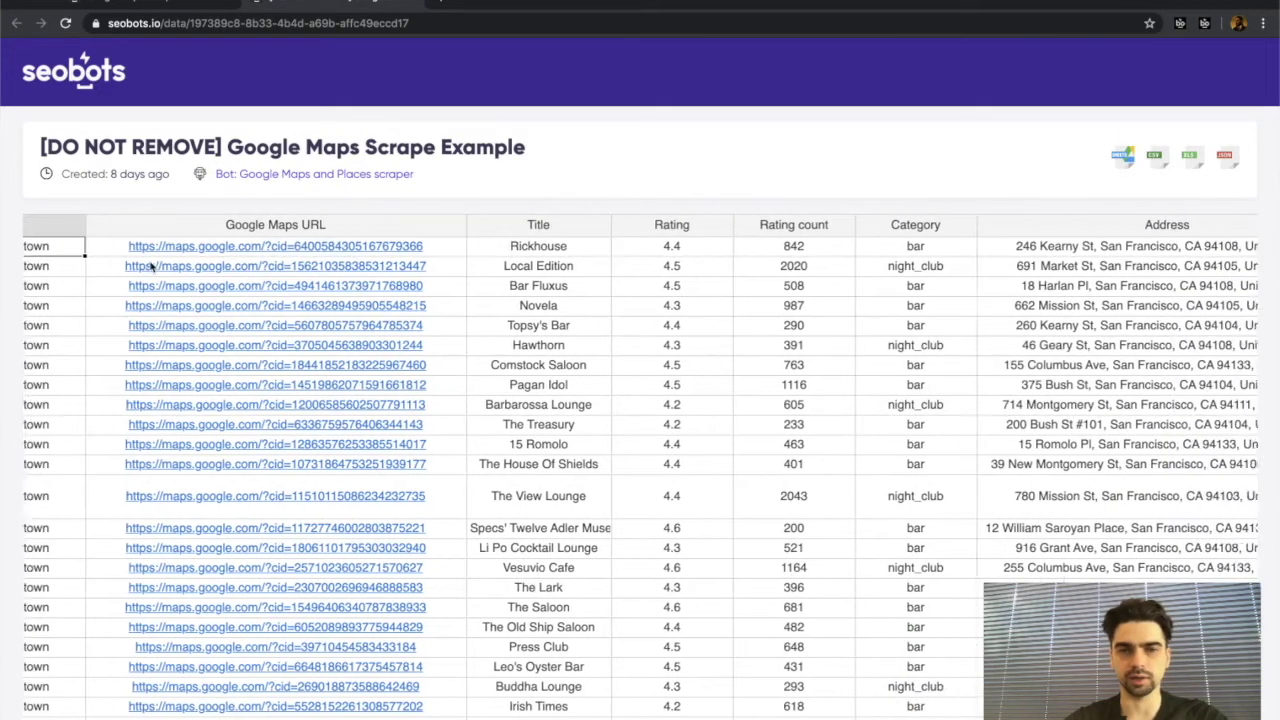
scroll(152, 266, left, 8)
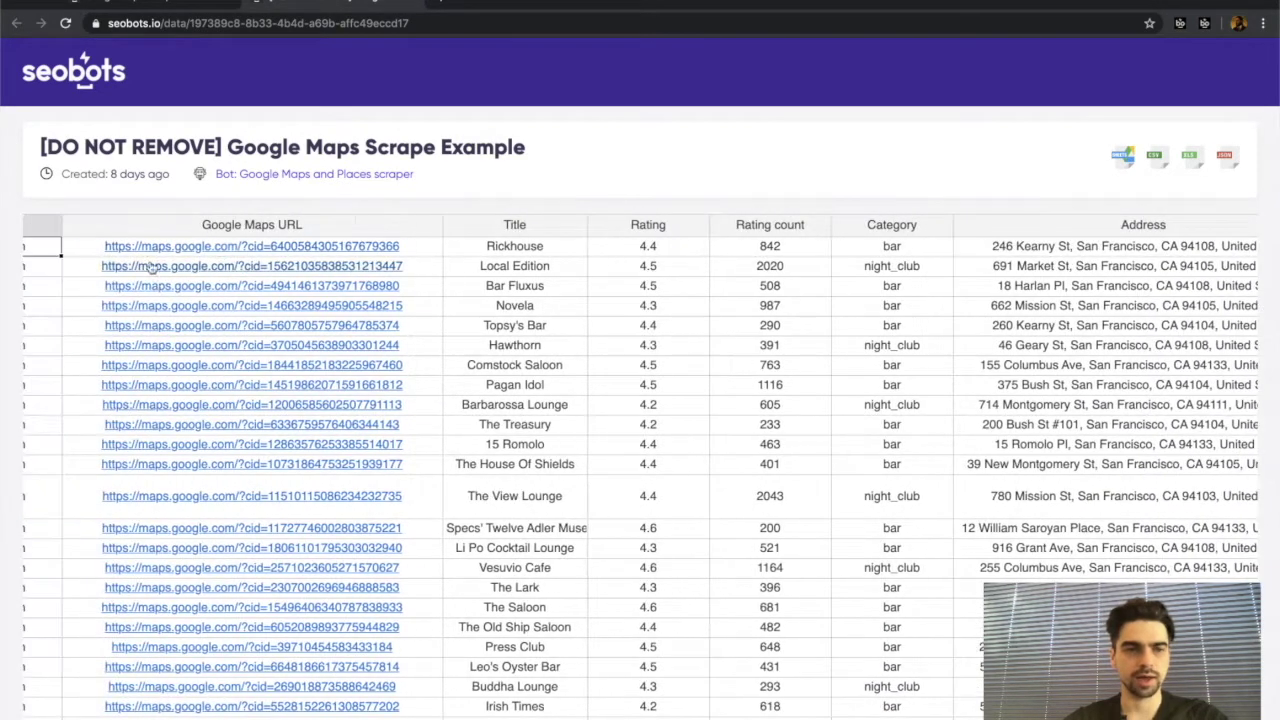
scroll(524, 316, right, 6)
click(375, 258)
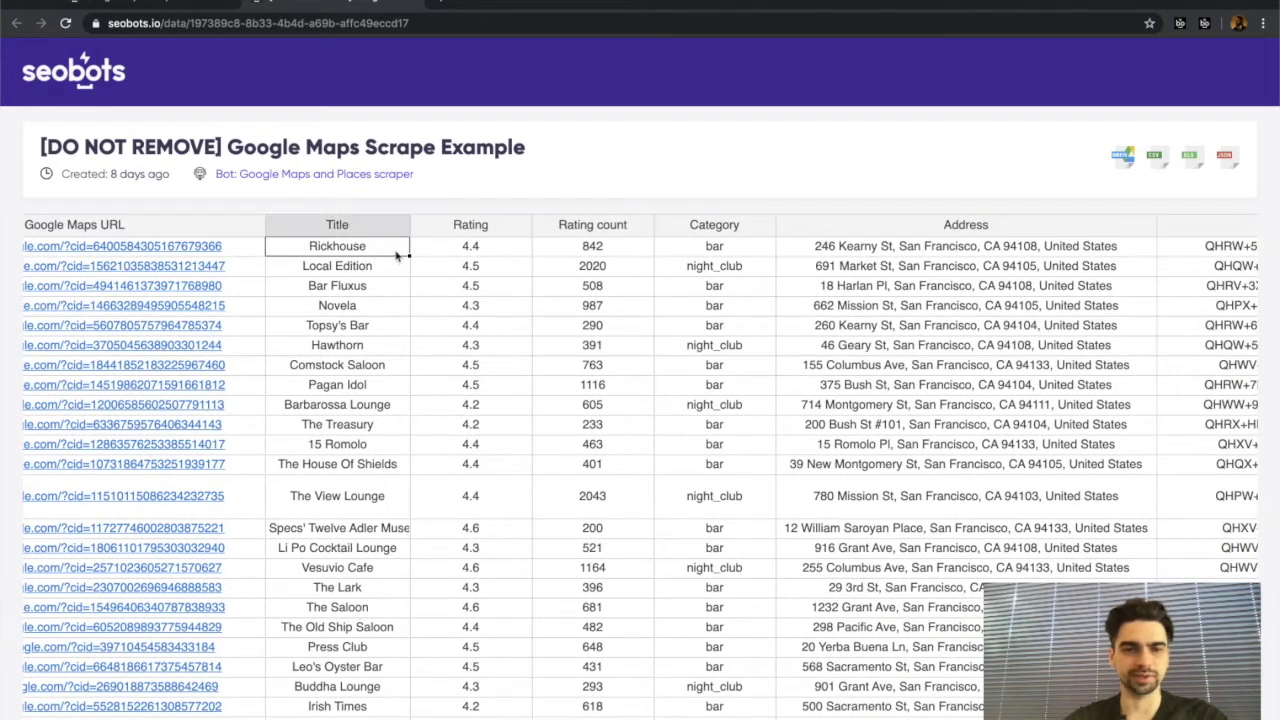
scroll(472, 250, right, 8)
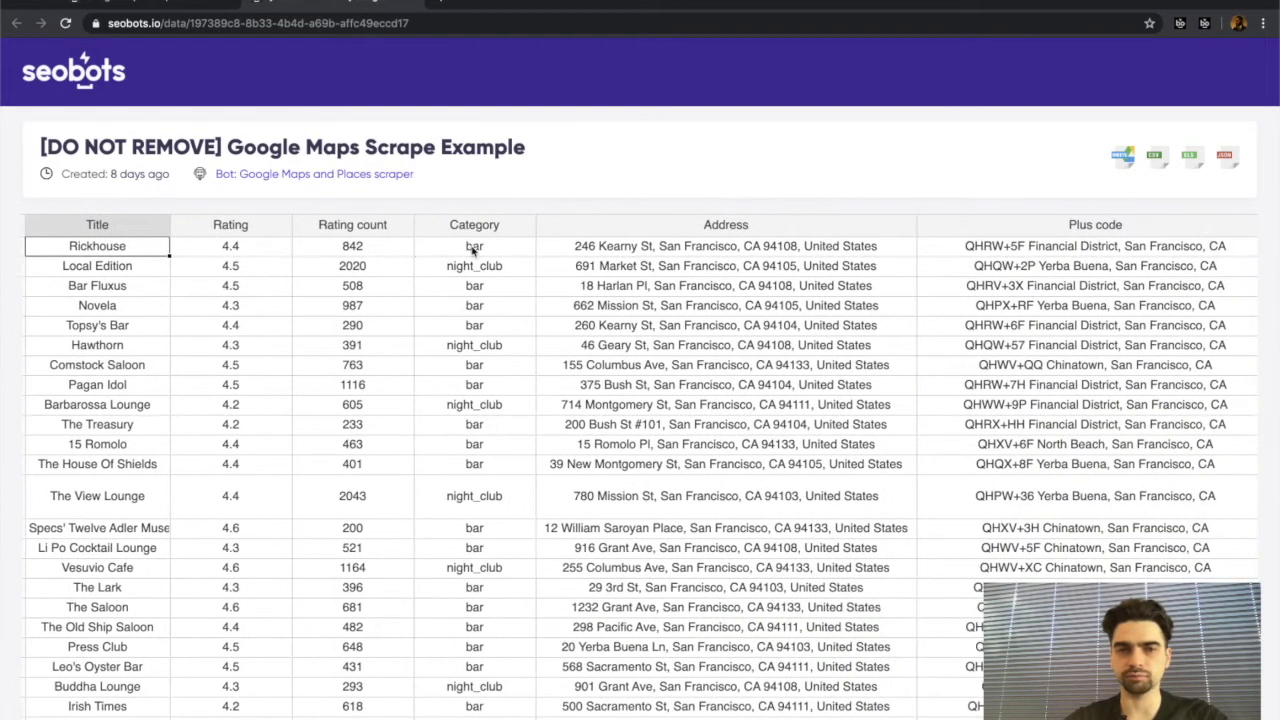
scroll(492, 268, right, 20)
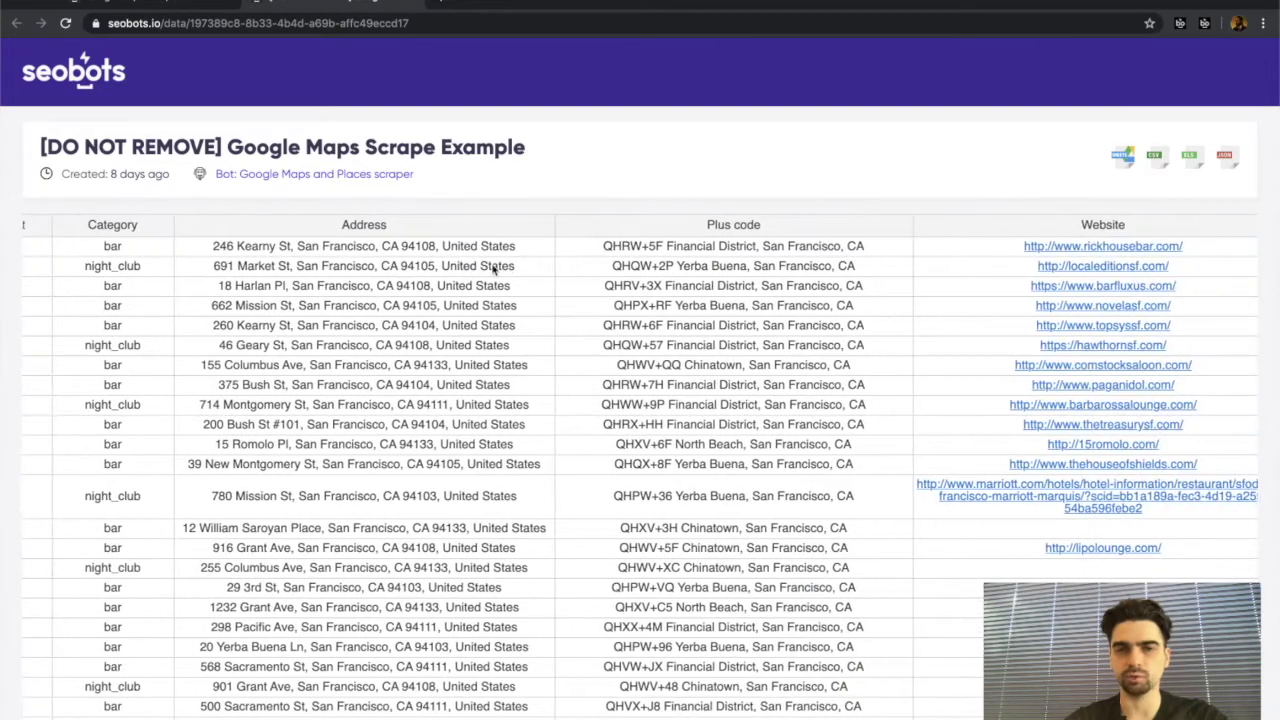
scroll(492, 268, right, 16)
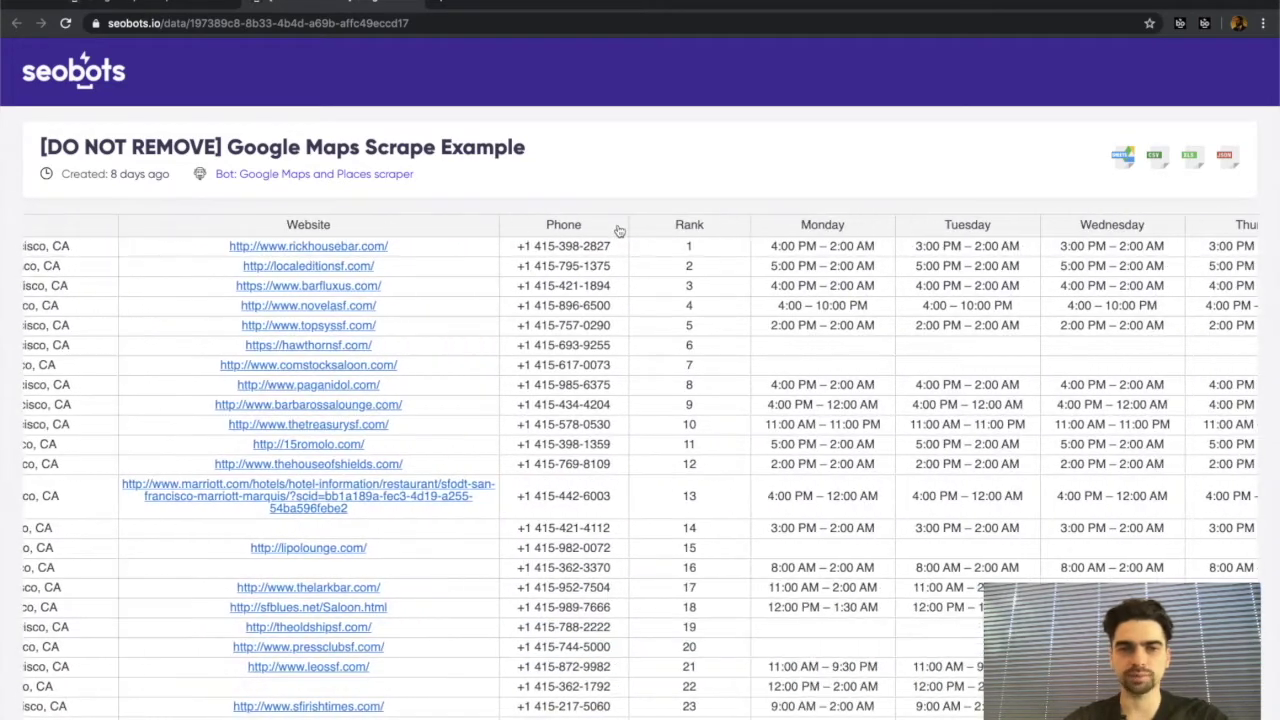
scroll(575, 300, right, 20)
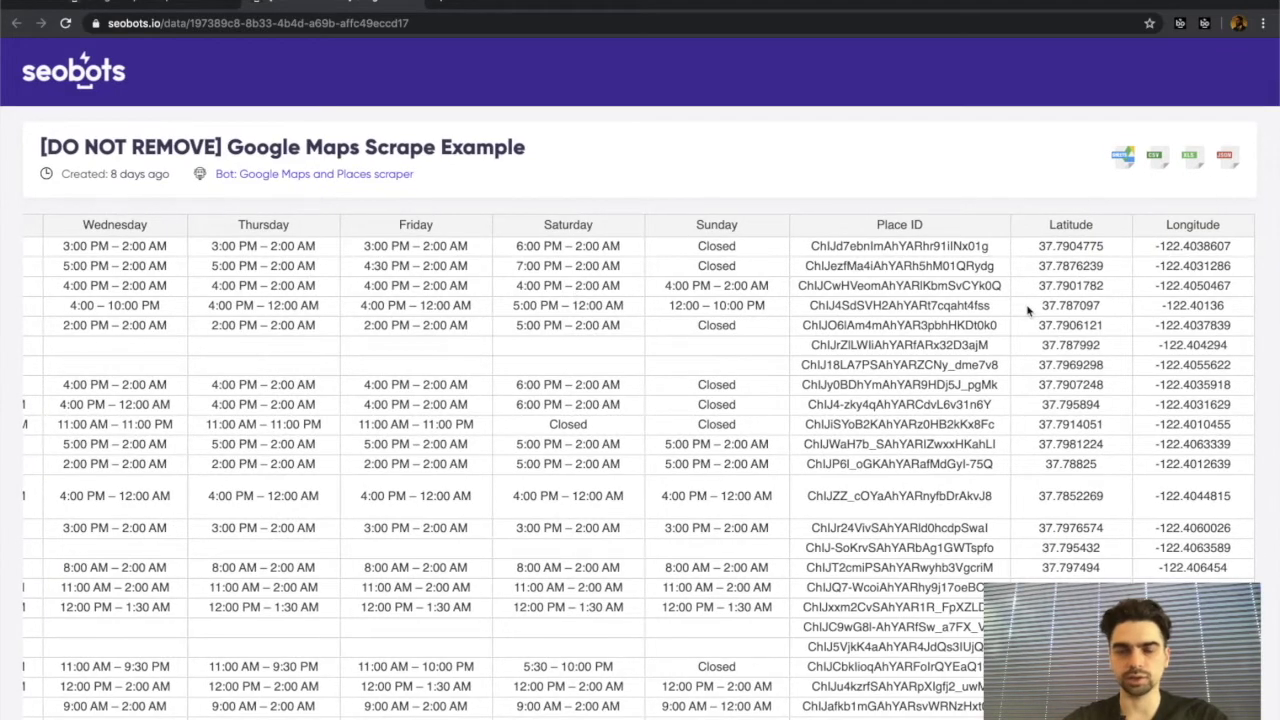
scroll(1027, 310, left, 20)
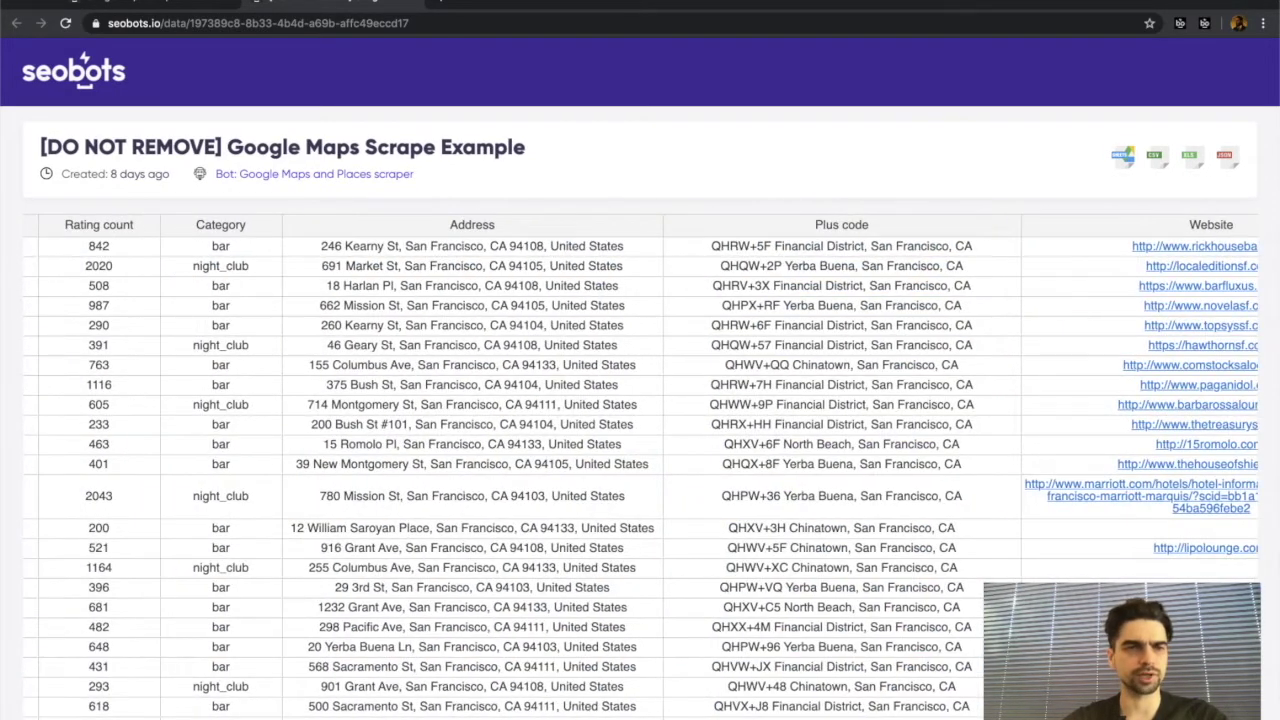
click(180, 3)
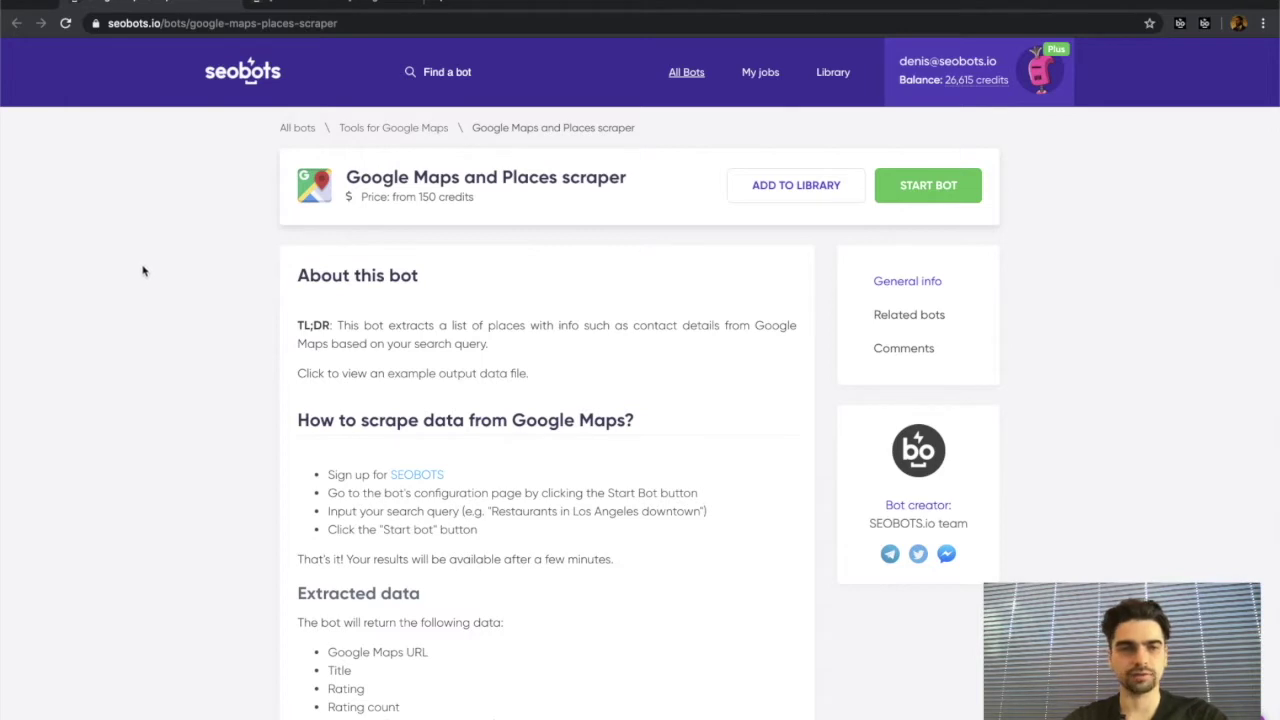
drag(347, 177, 640, 178)
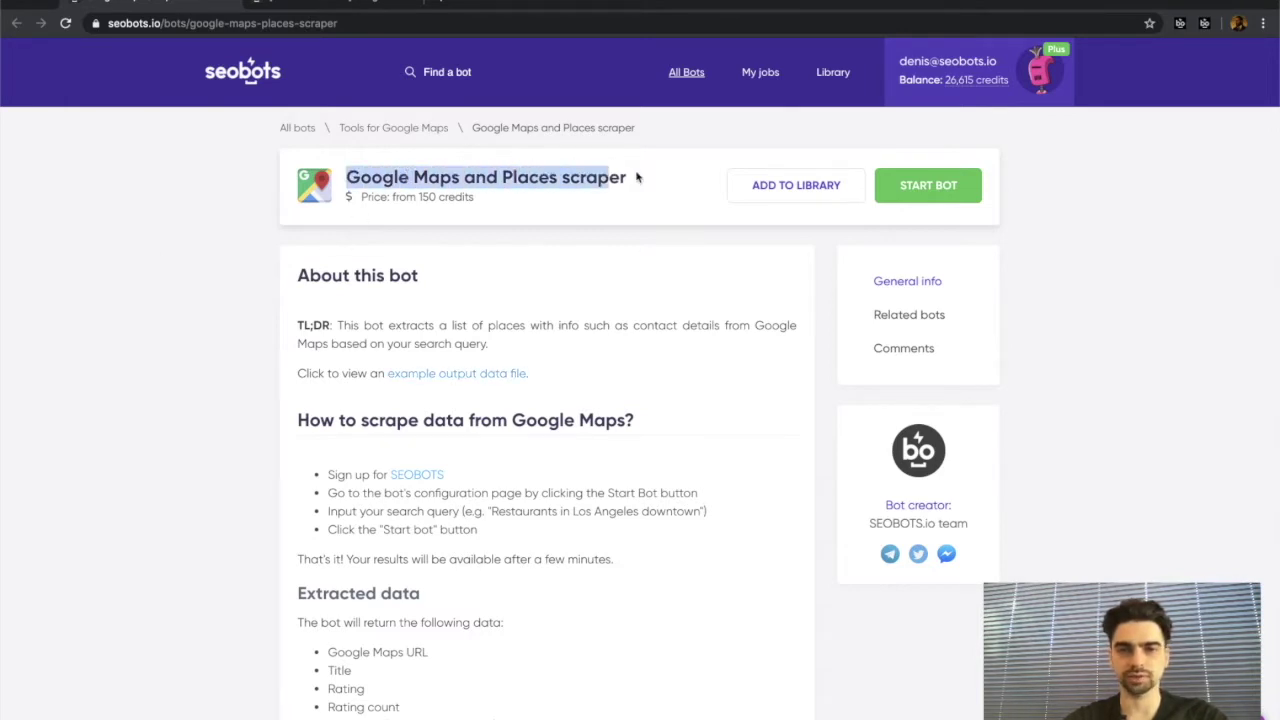
click(640, 178)
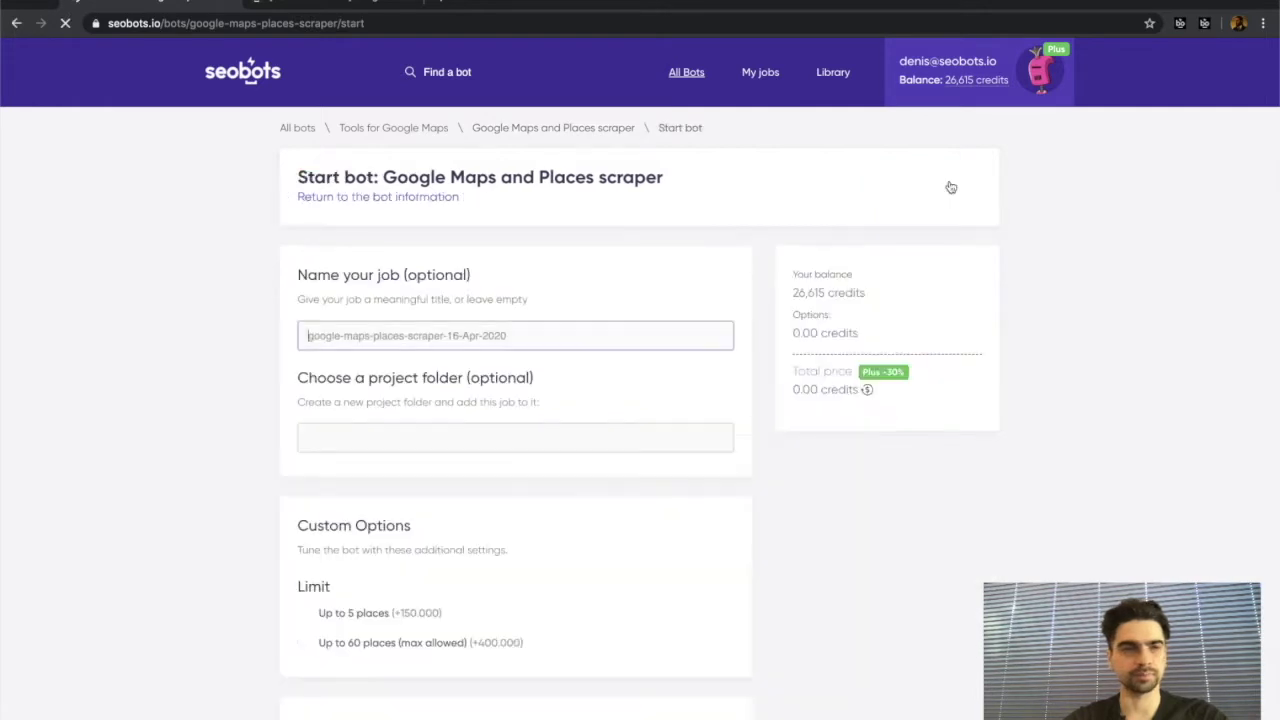
Set the scraper's result limit to 'Up to 60 places'.
scroll(210, 240, down, 1)
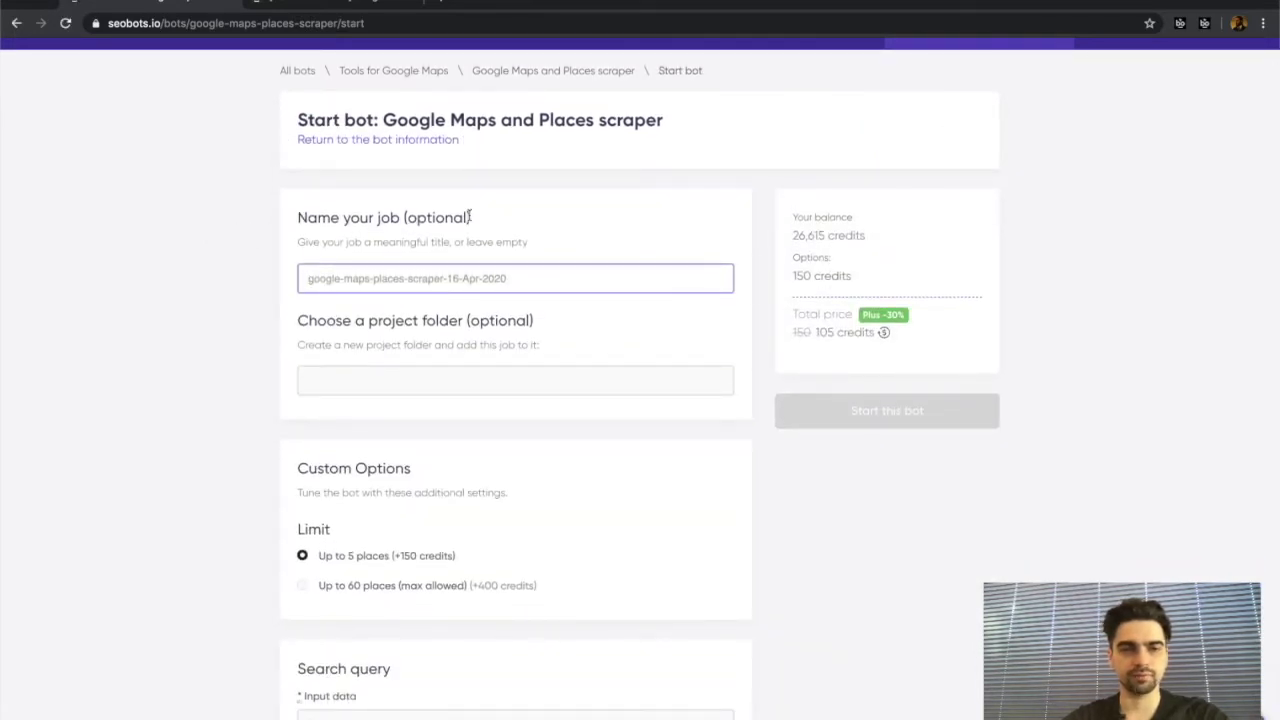
scroll(183, 237, down, 3)
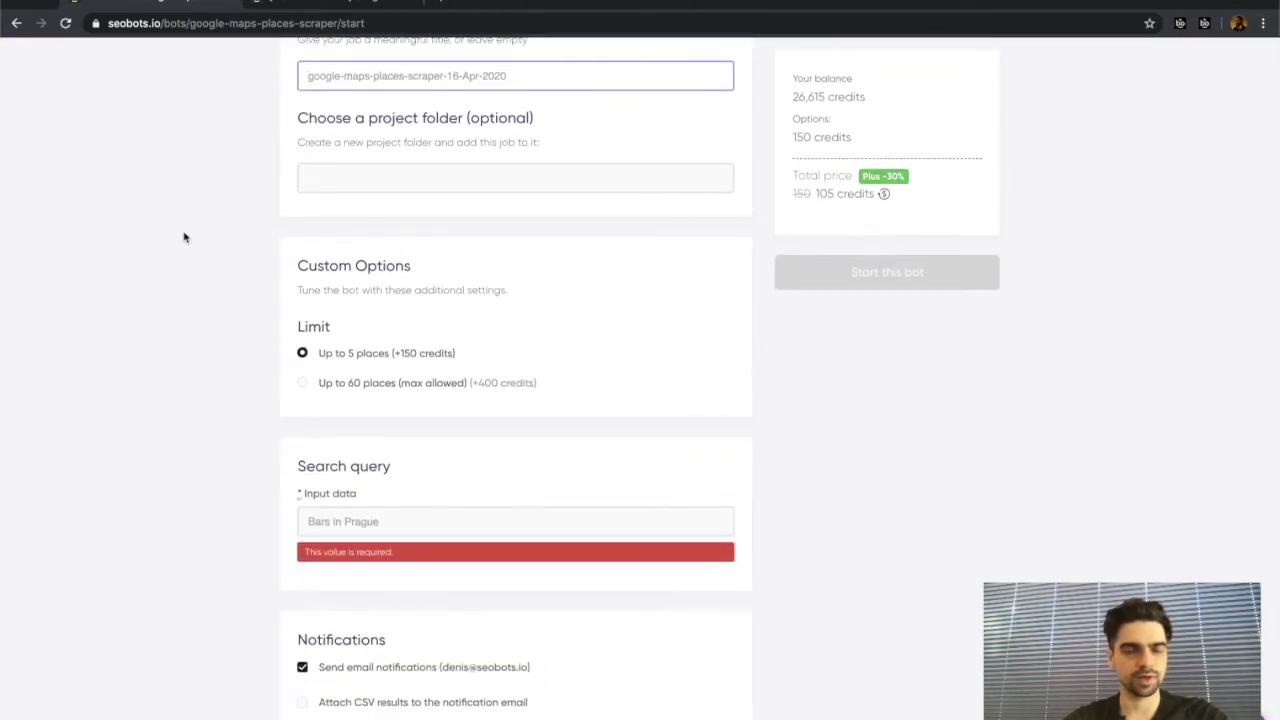
scroll(183, 237, down, 1)
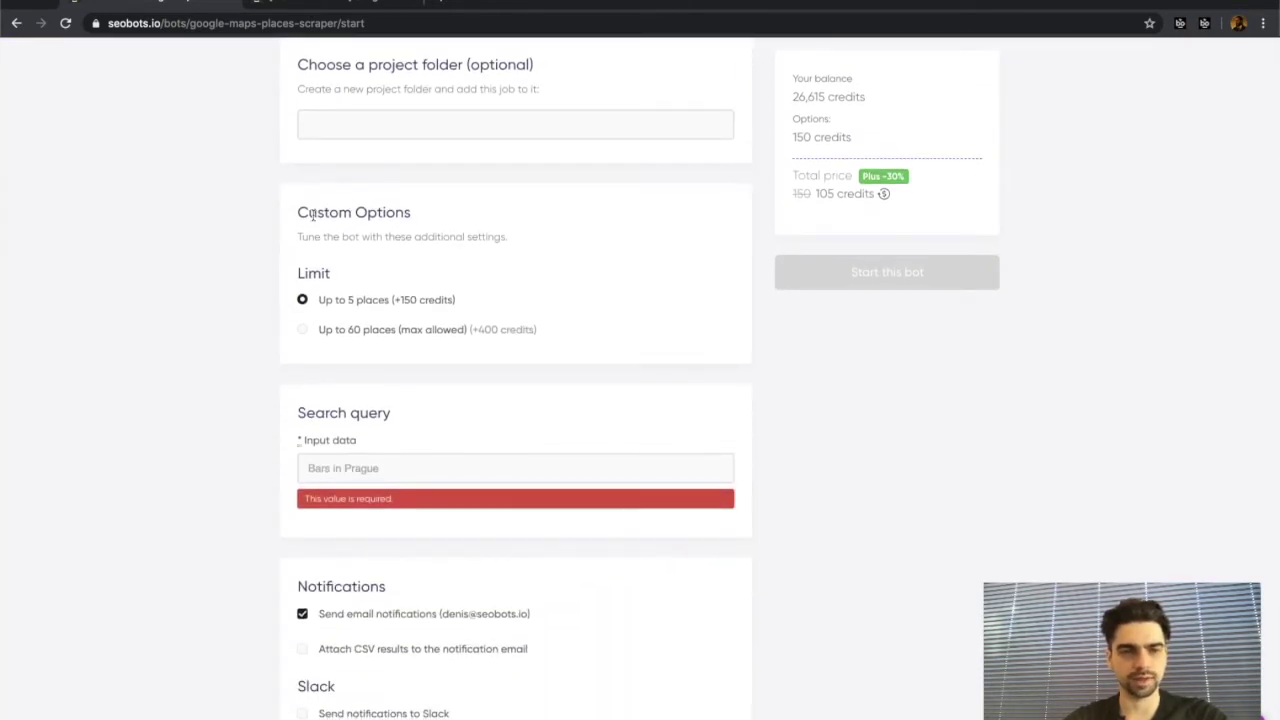
click(303, 330)
scroll(225, 322, down, 2)
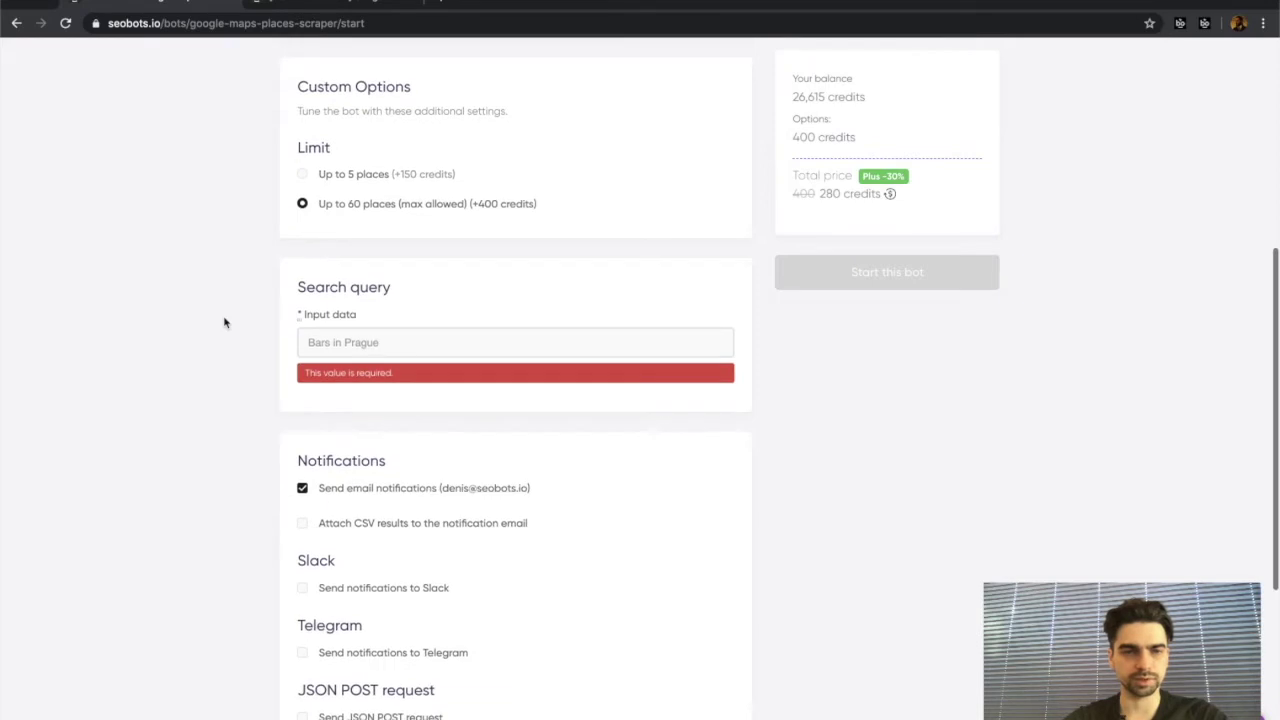
scroll(225, 322, down, 1)
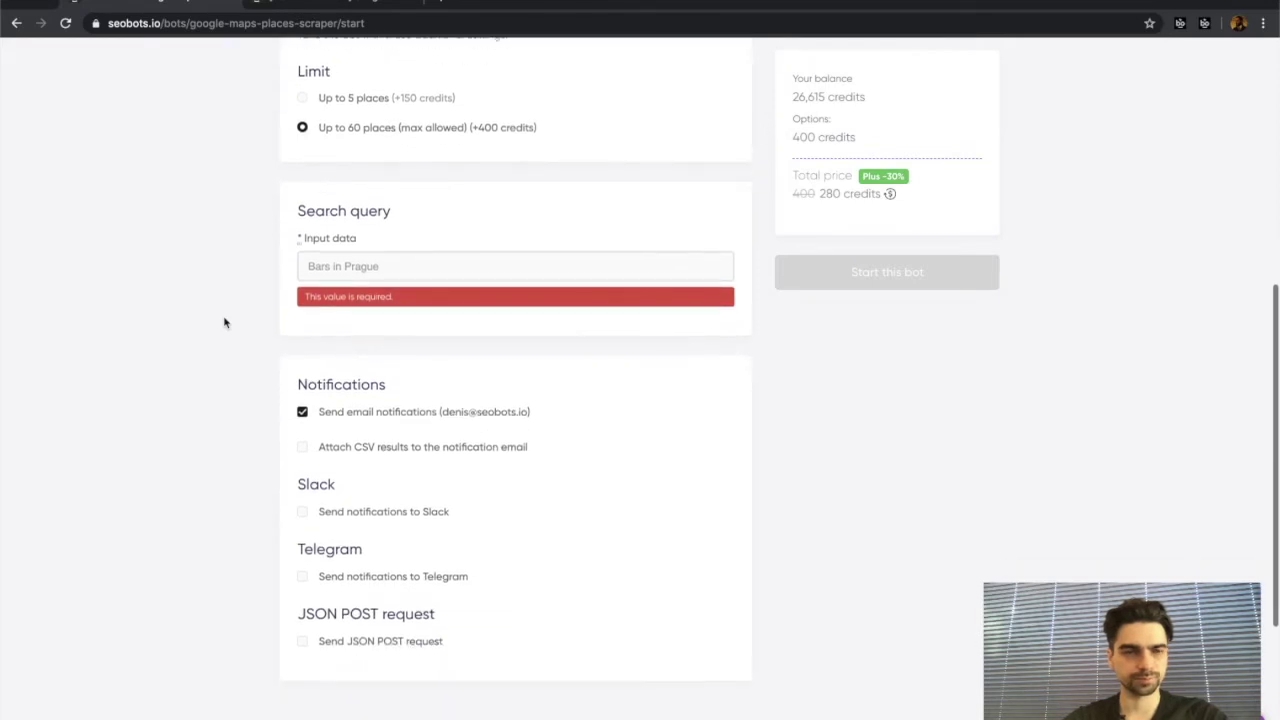
Enter 'hotels manhattan' as input data, disable email notifications, and start the bot.
click(320, 266)
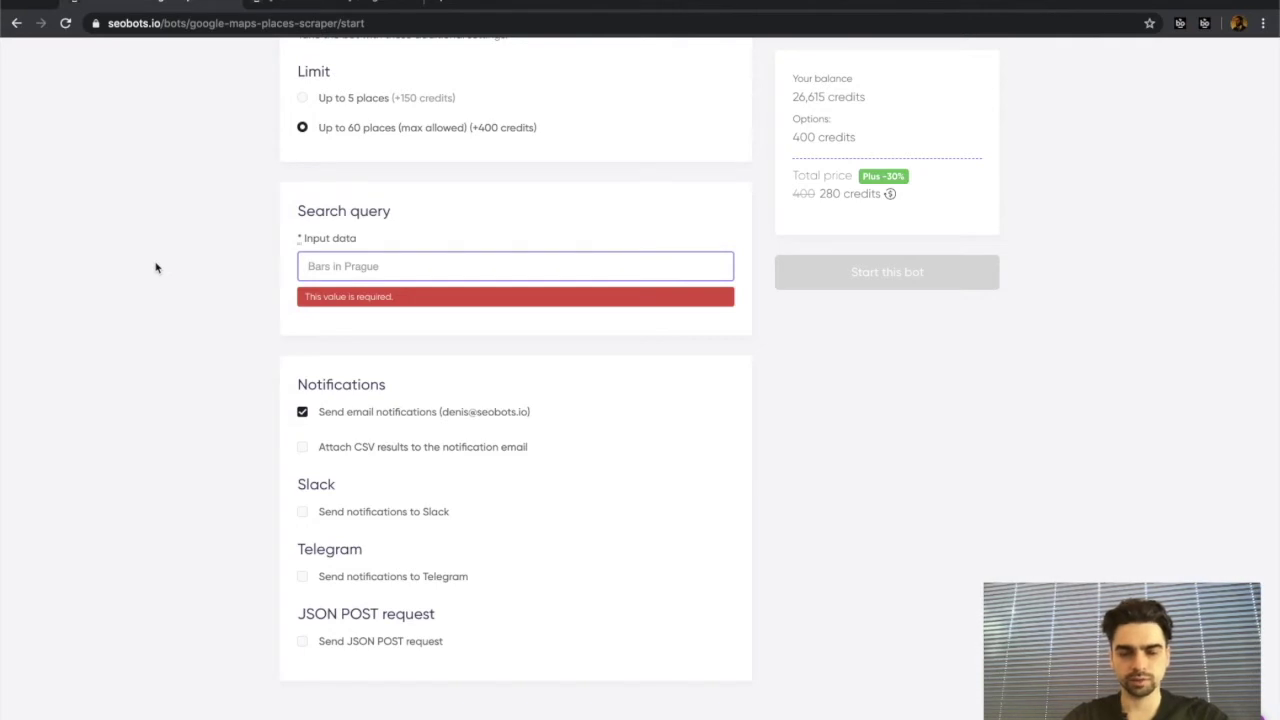
text(hotels)
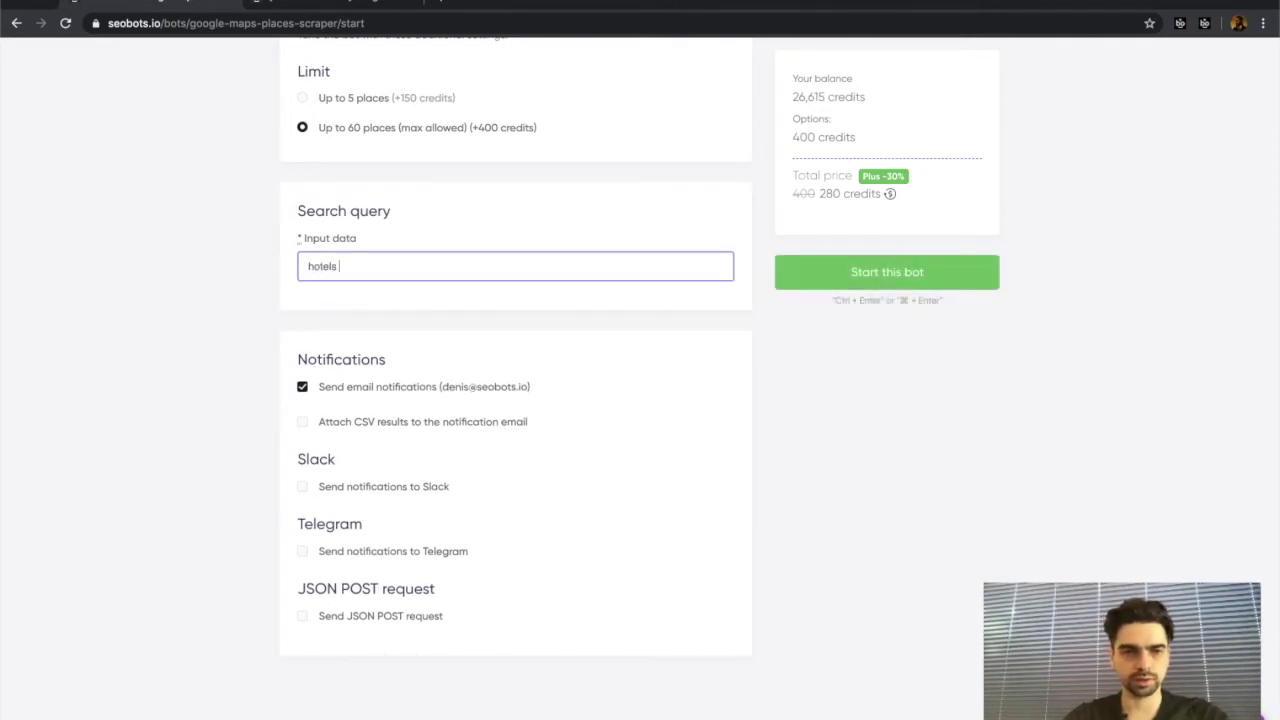
text( manhattan)
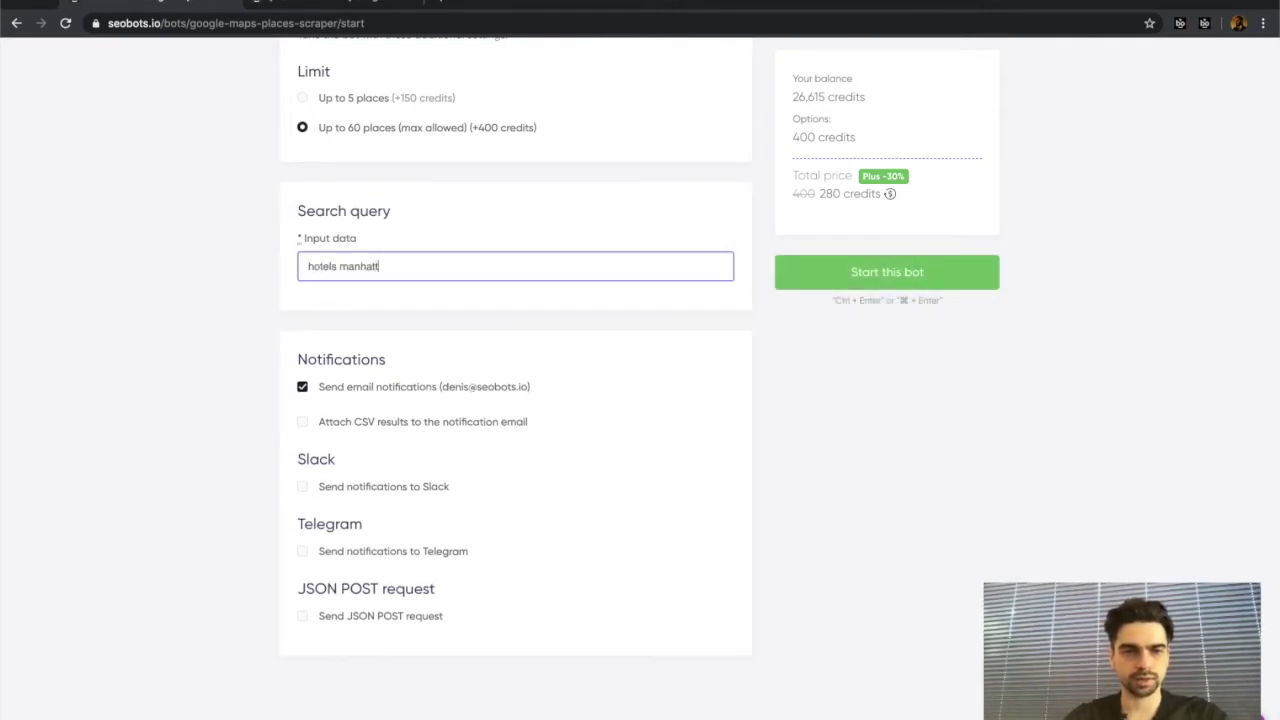
click(394, 386)
scroll(189, 348, up, 1)
scroll(189, 348, up, 5)
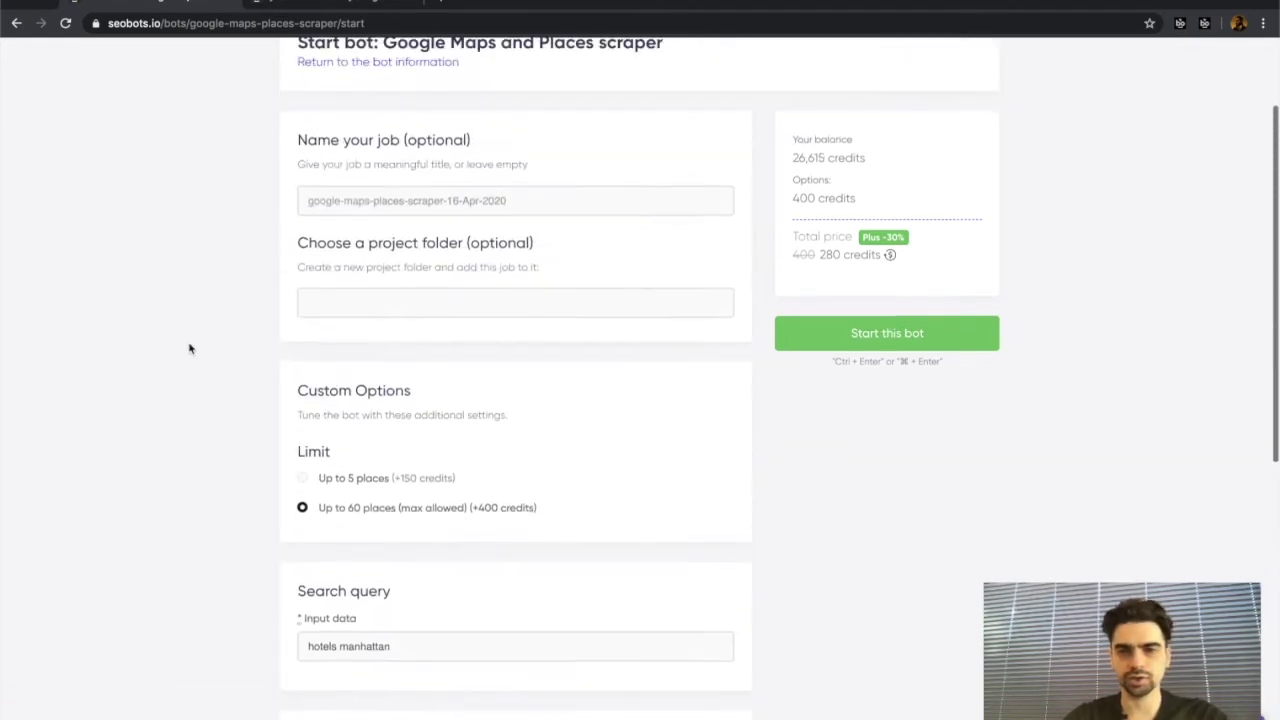
click(903, 480)
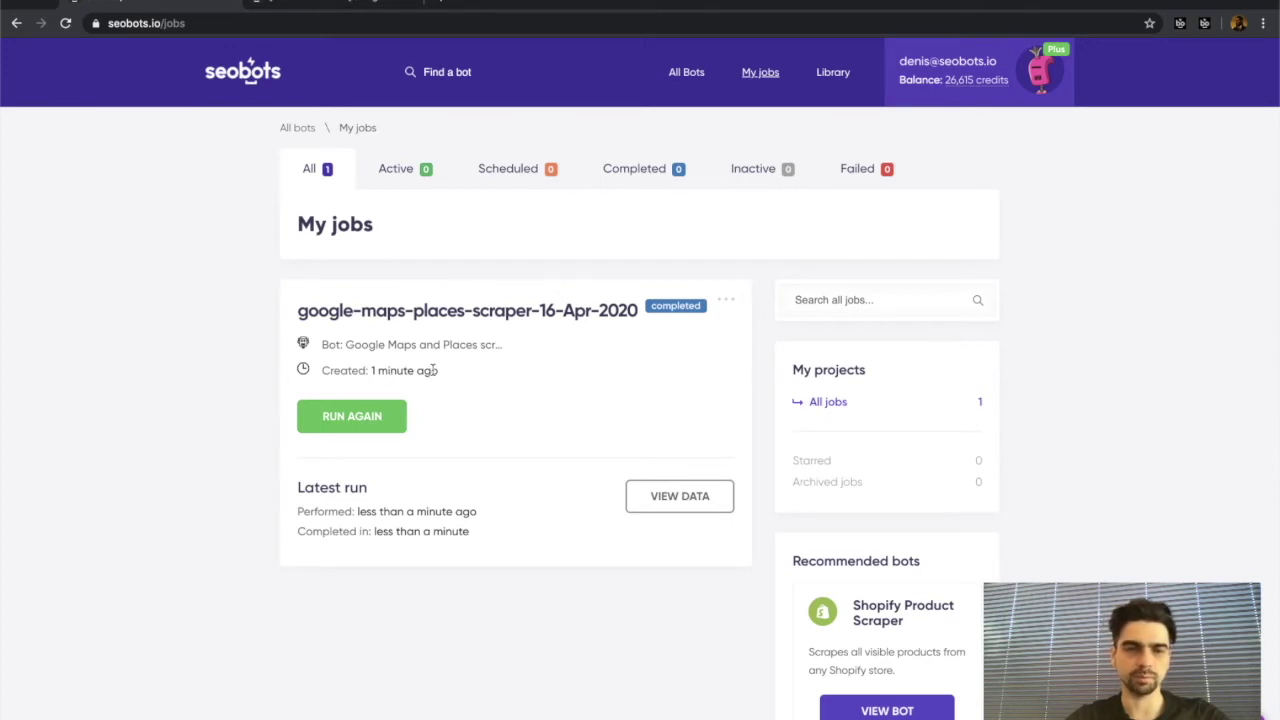
Open VIEW DATA for the completed google-maps-places-scraper-16-Apr-2020 job.
click(671, 490)
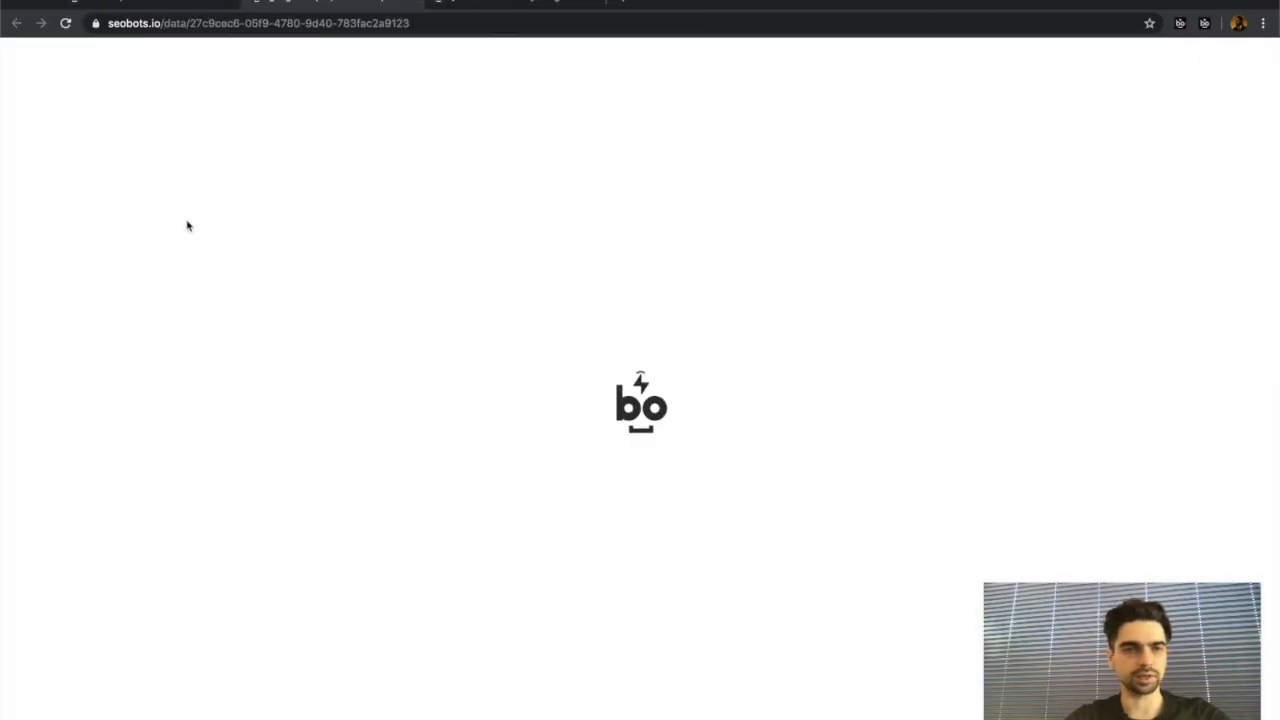
Scroll through the hotels manhattan results table rows and columns.
scroll(403, 260, down, 13)
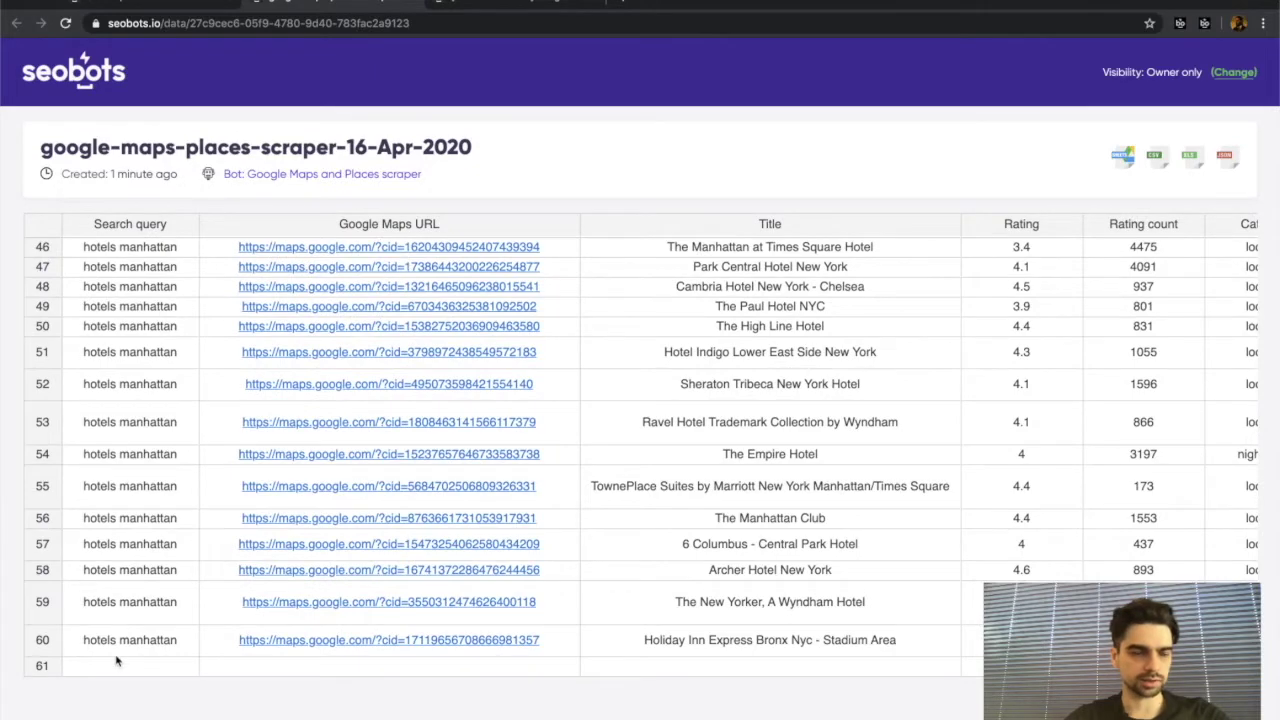
scroll(116, 655, up, 13)
scroll(116, 660, right, 6)
scroll(116, 660, left, 6)
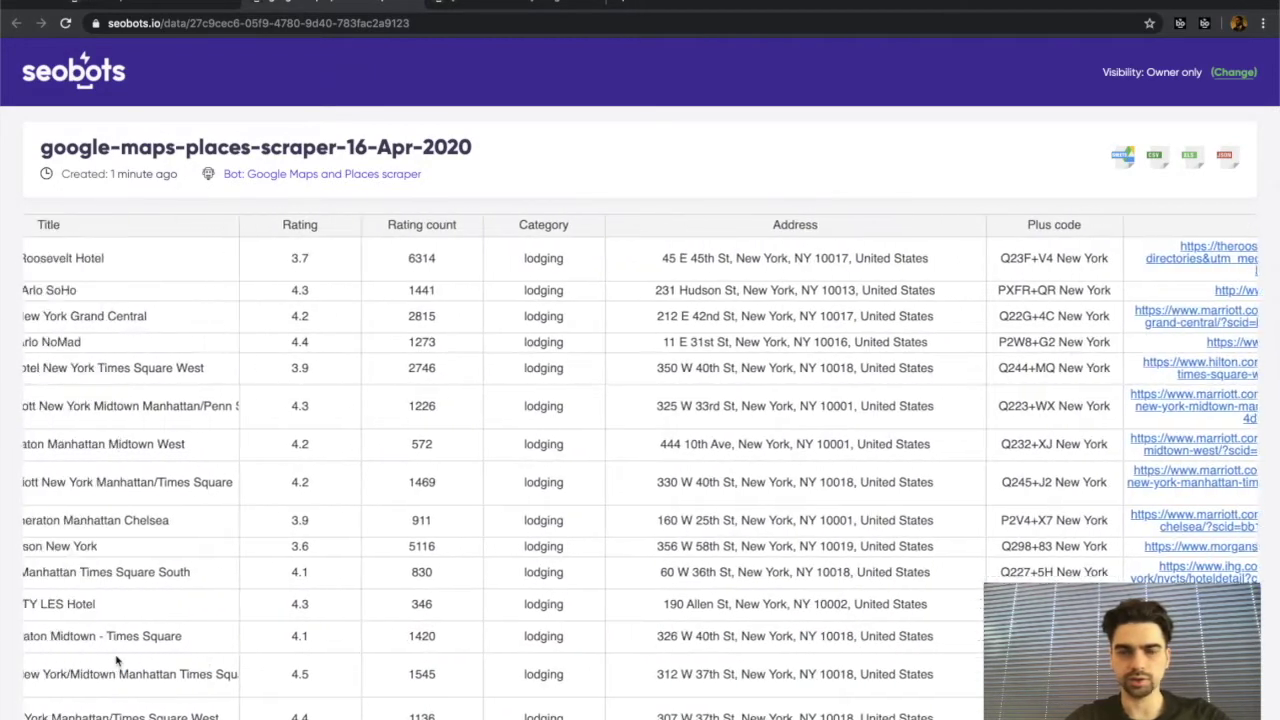
scroll(486, 288, right, 8)
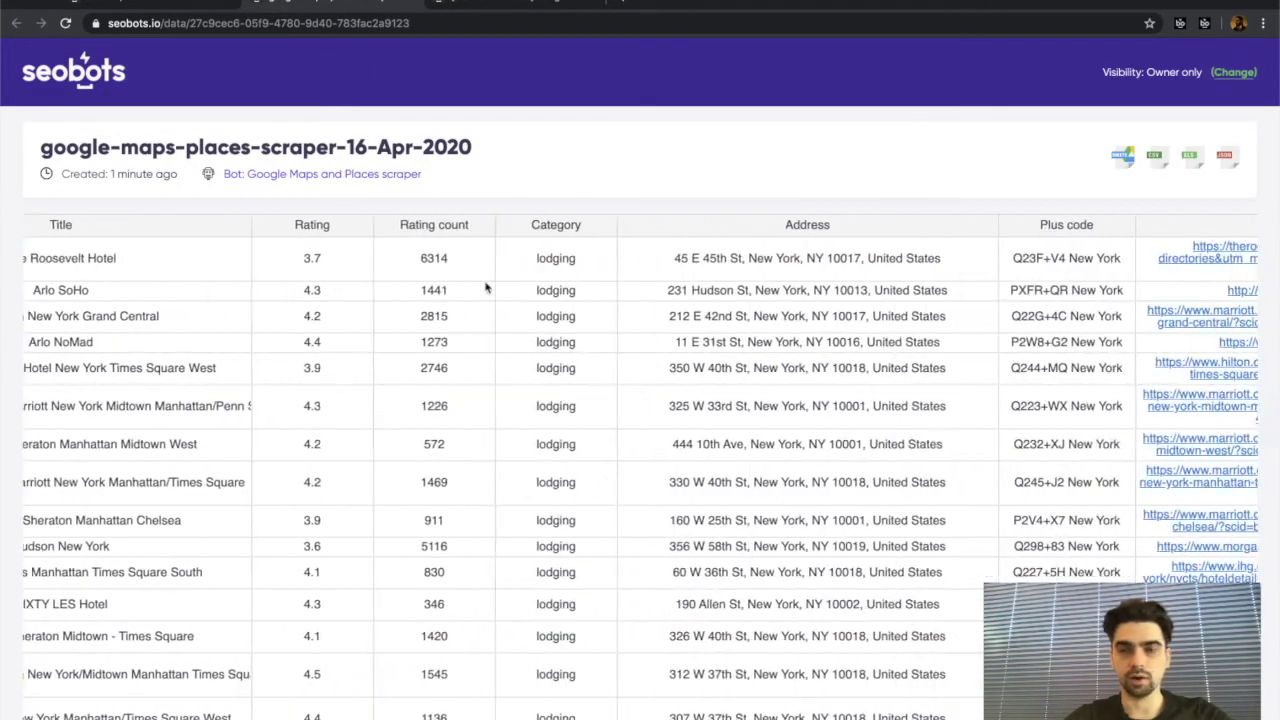
scroll(486, 288, right, 5)
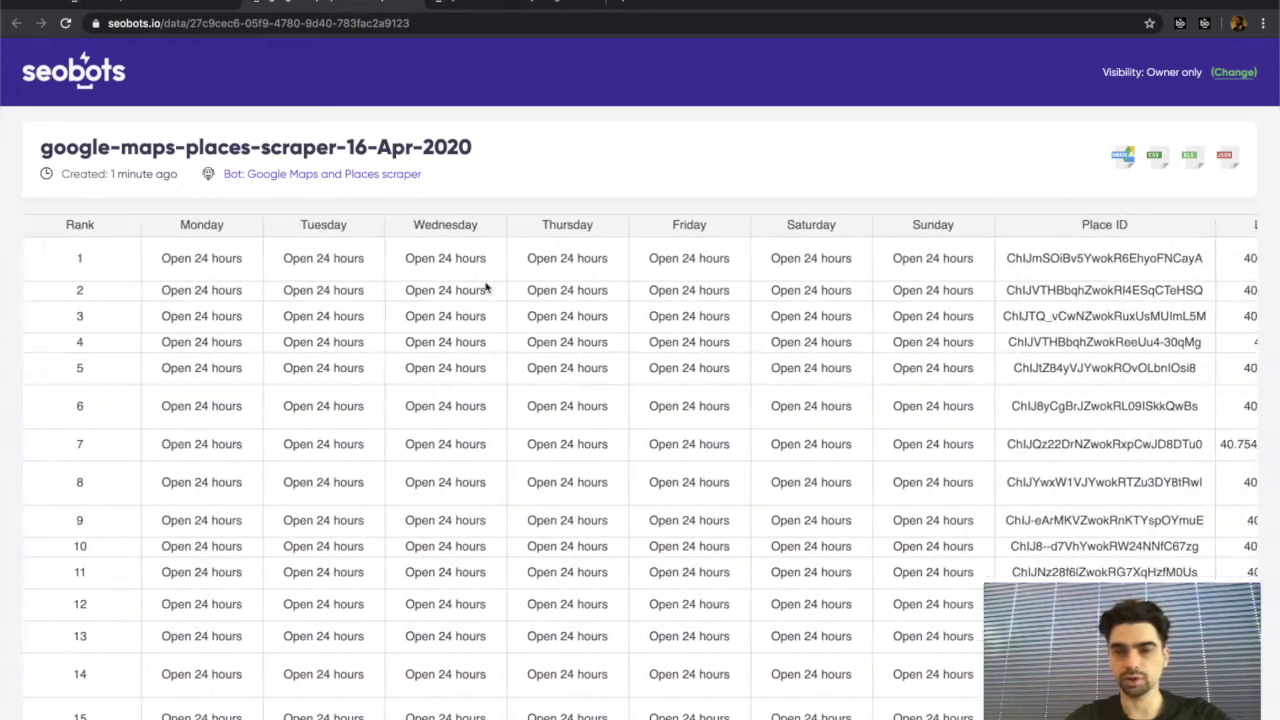
scroll(486, 288, left, 8)
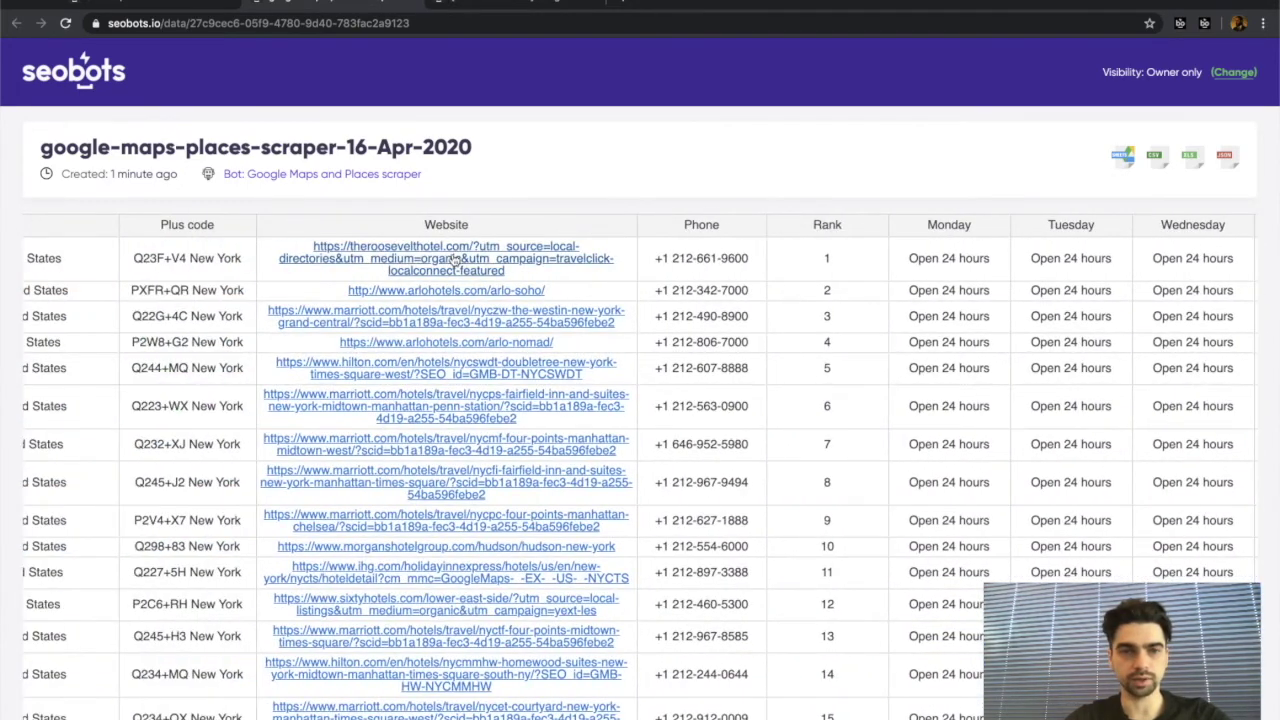
Inspect the first hotel's phone number and the neighbouring columns.
click(688, 260)
scroll(688, 261, left, 3)
scroll(688, 260, left, 4)
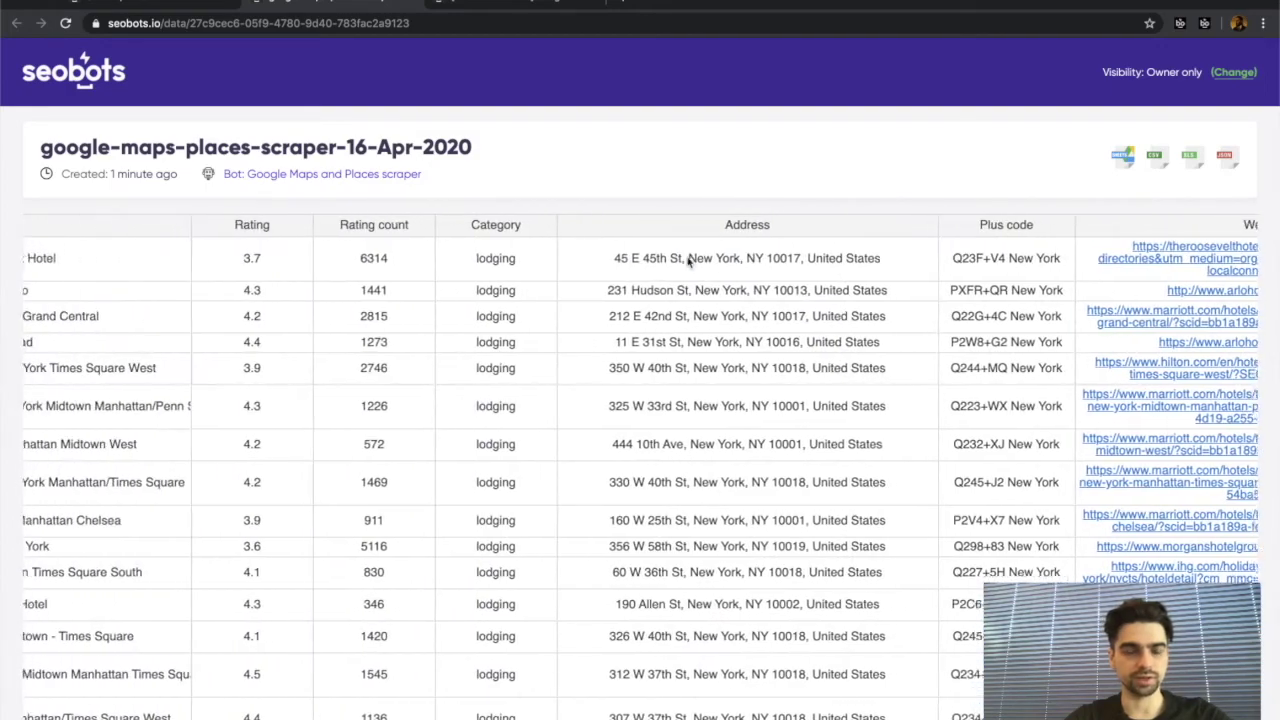
scroll(688, 260, right, 8)
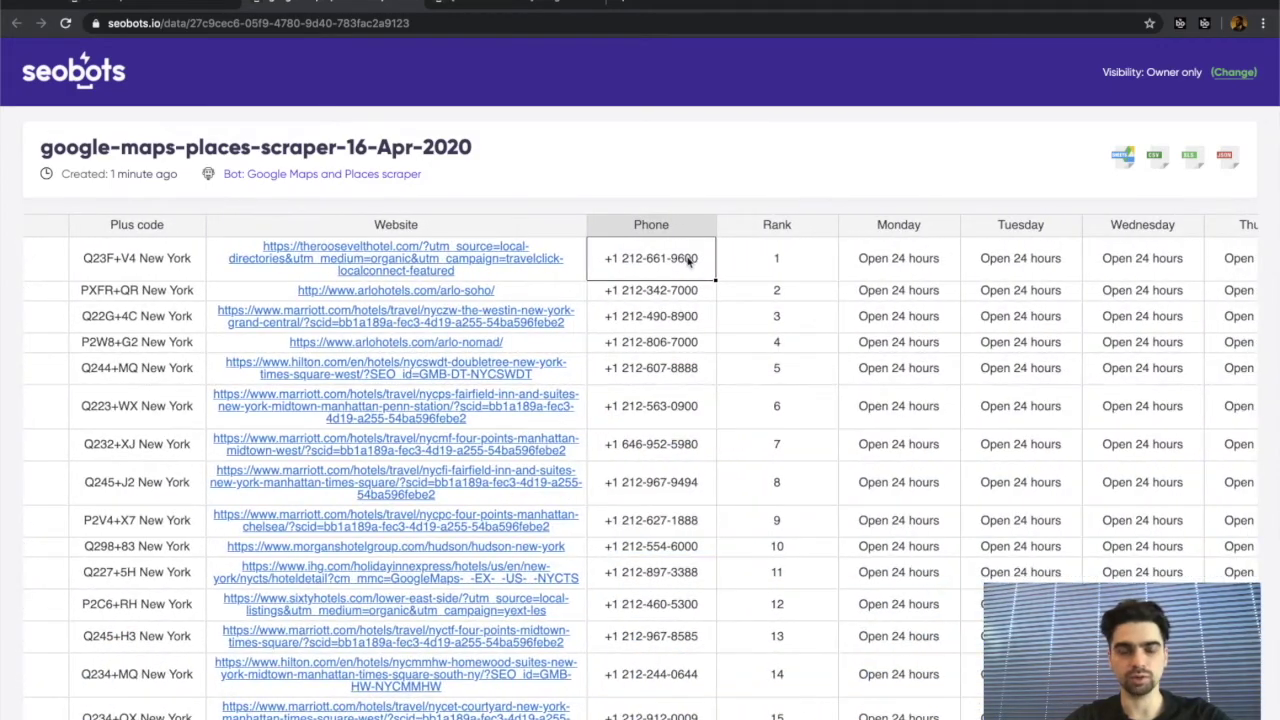
scroll(688, 260, down, 5)
scroll(686, 260, up, 5)
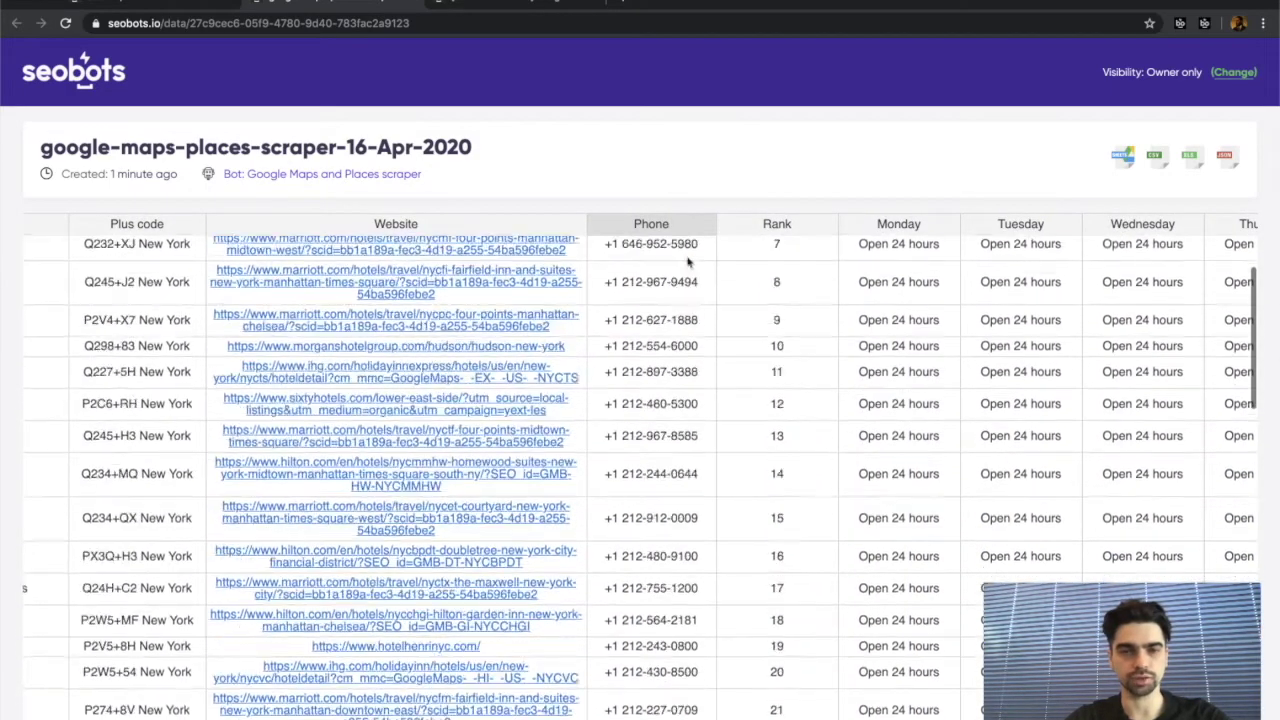
scroll(660, 263, left, 10)
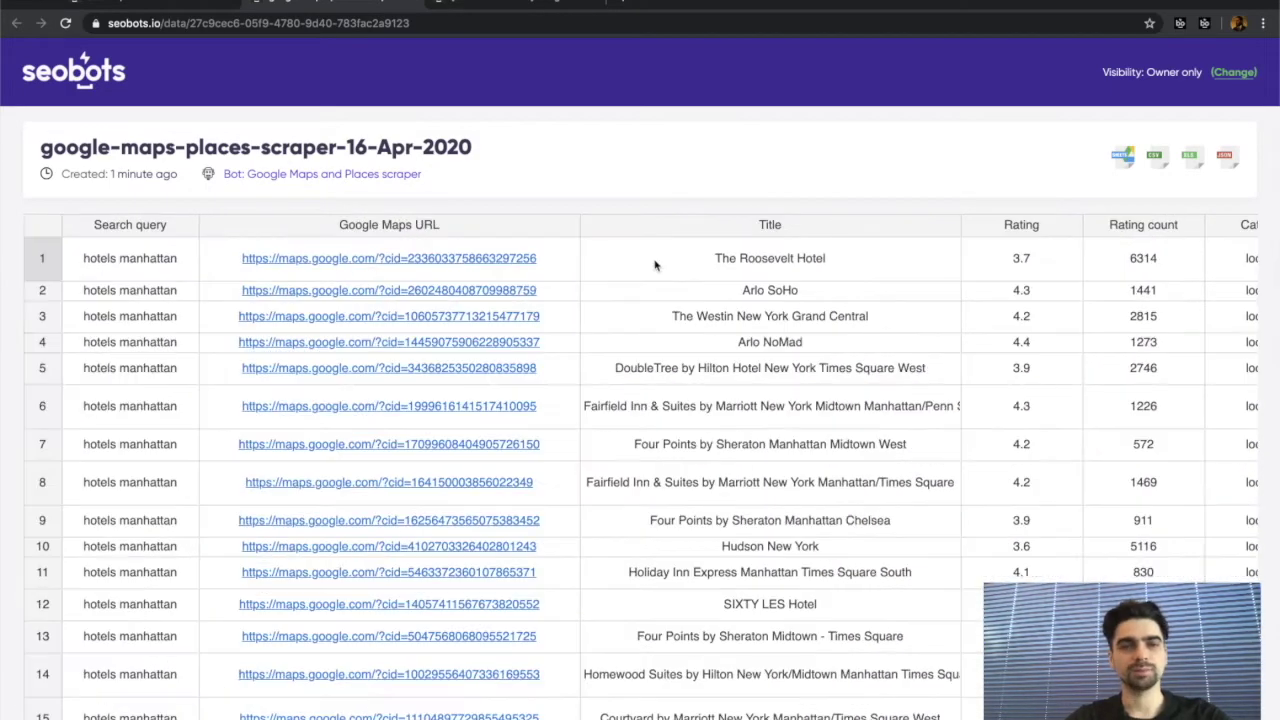
click(103, 266)
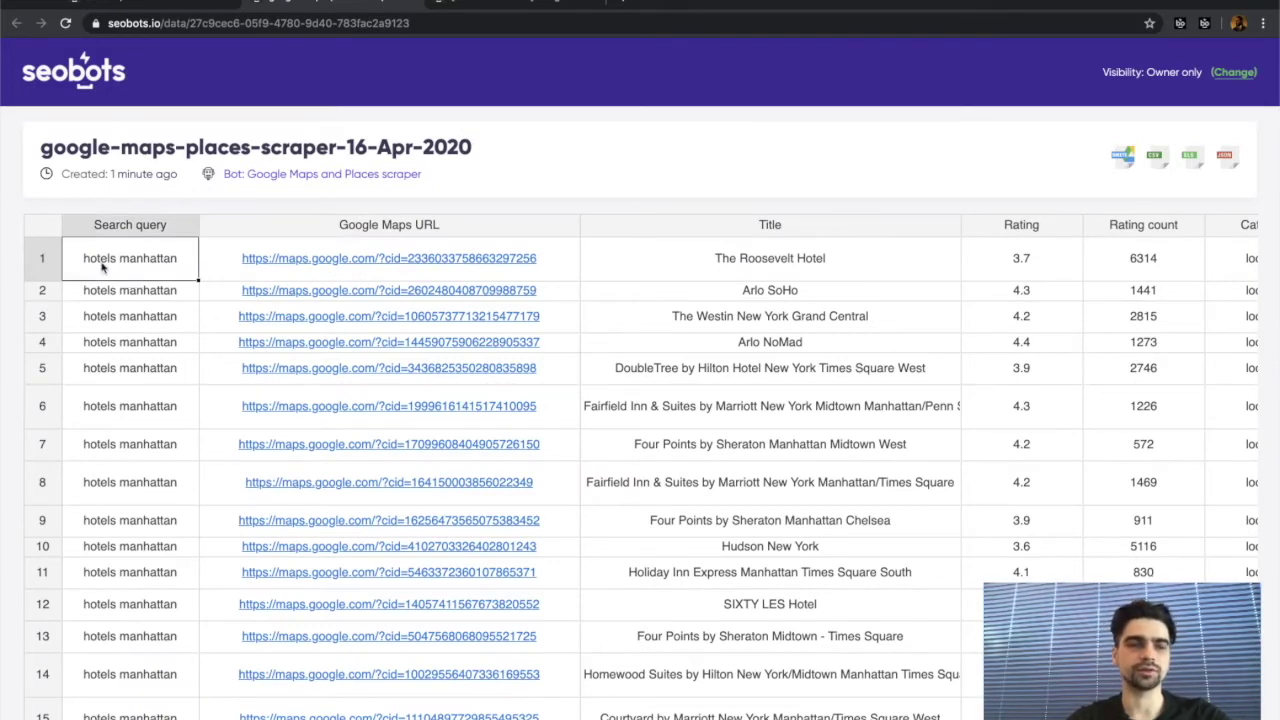
key(Down)
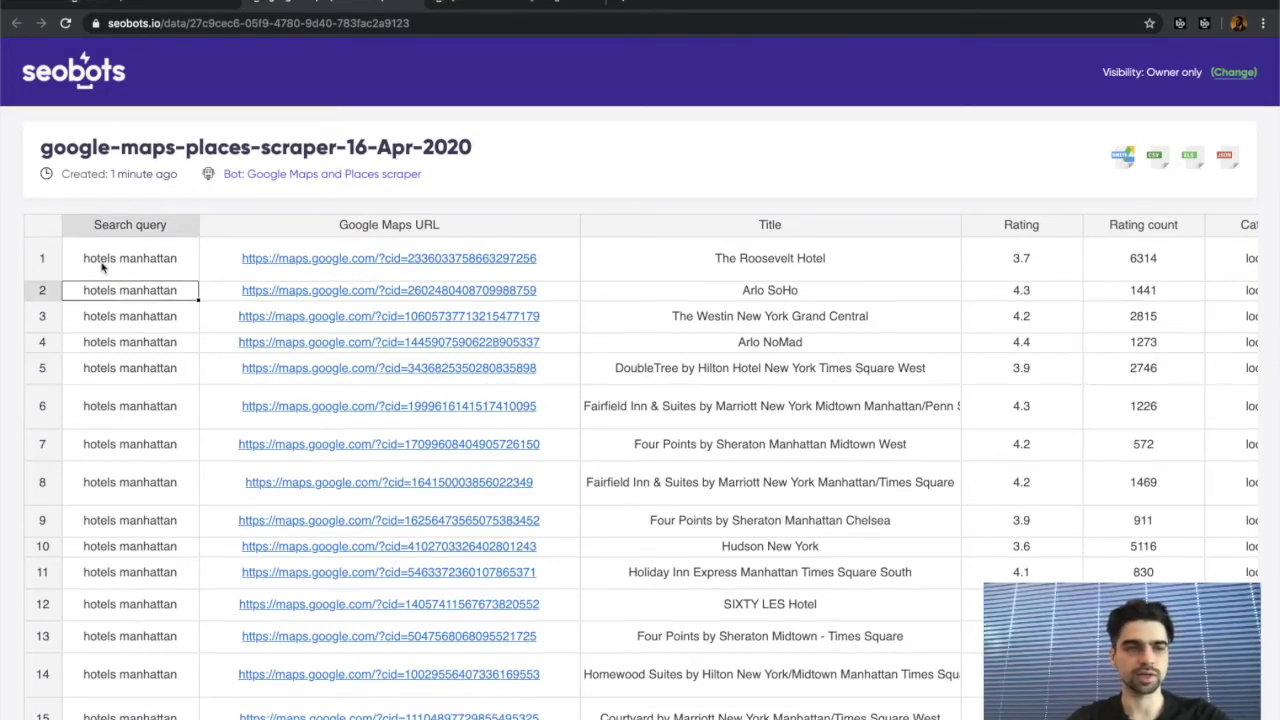
key(Down)
key(Down)
key(Down)
key(Down)
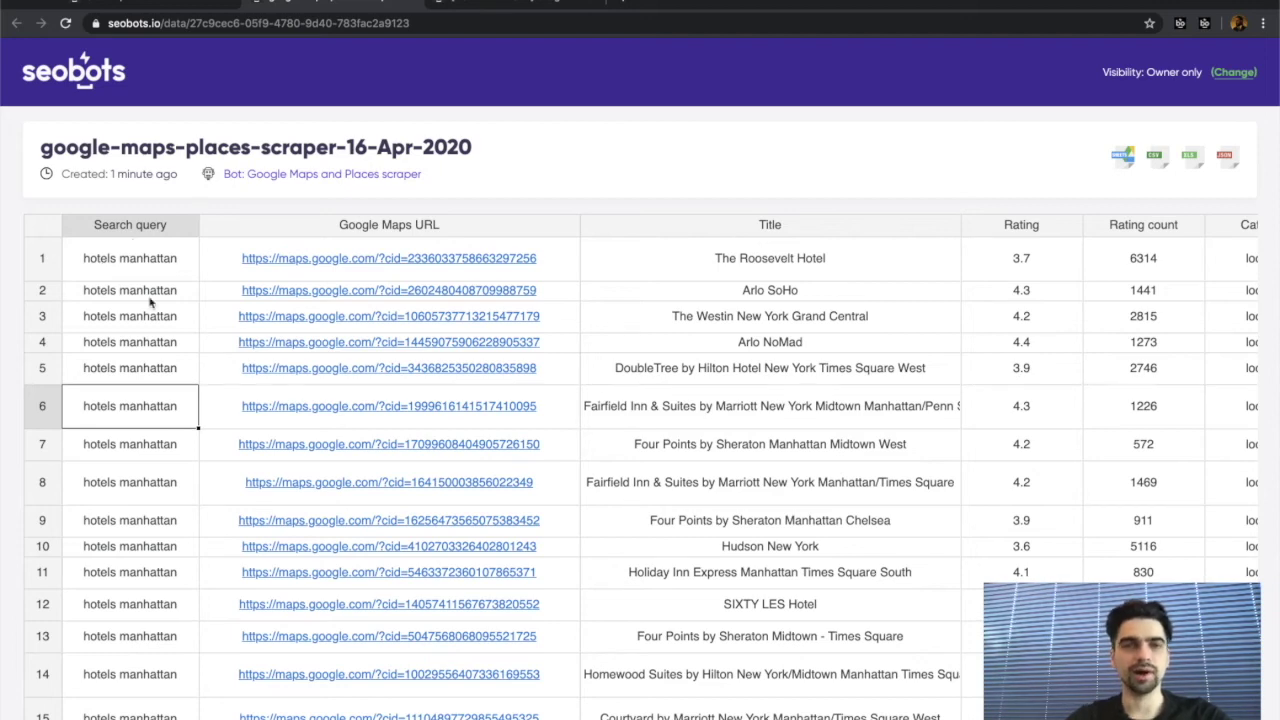
scroll(150, 300, right, 6)
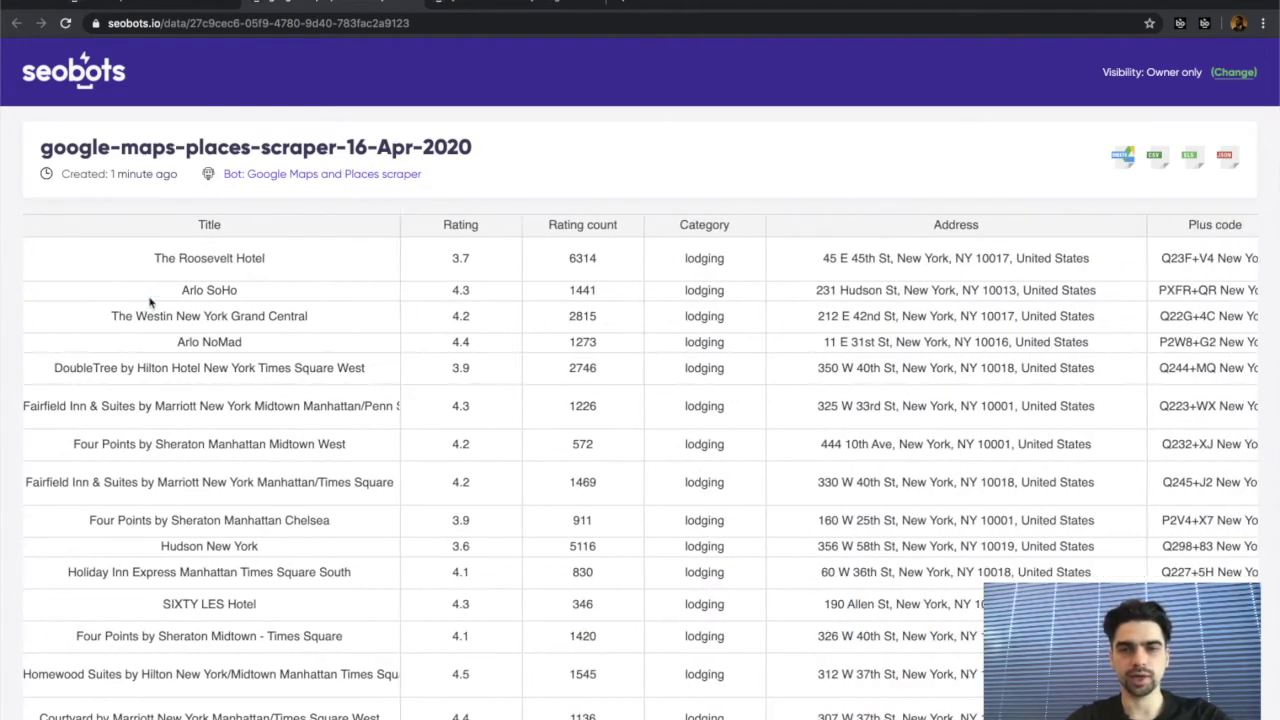
scroll(883, 323, right, 10)
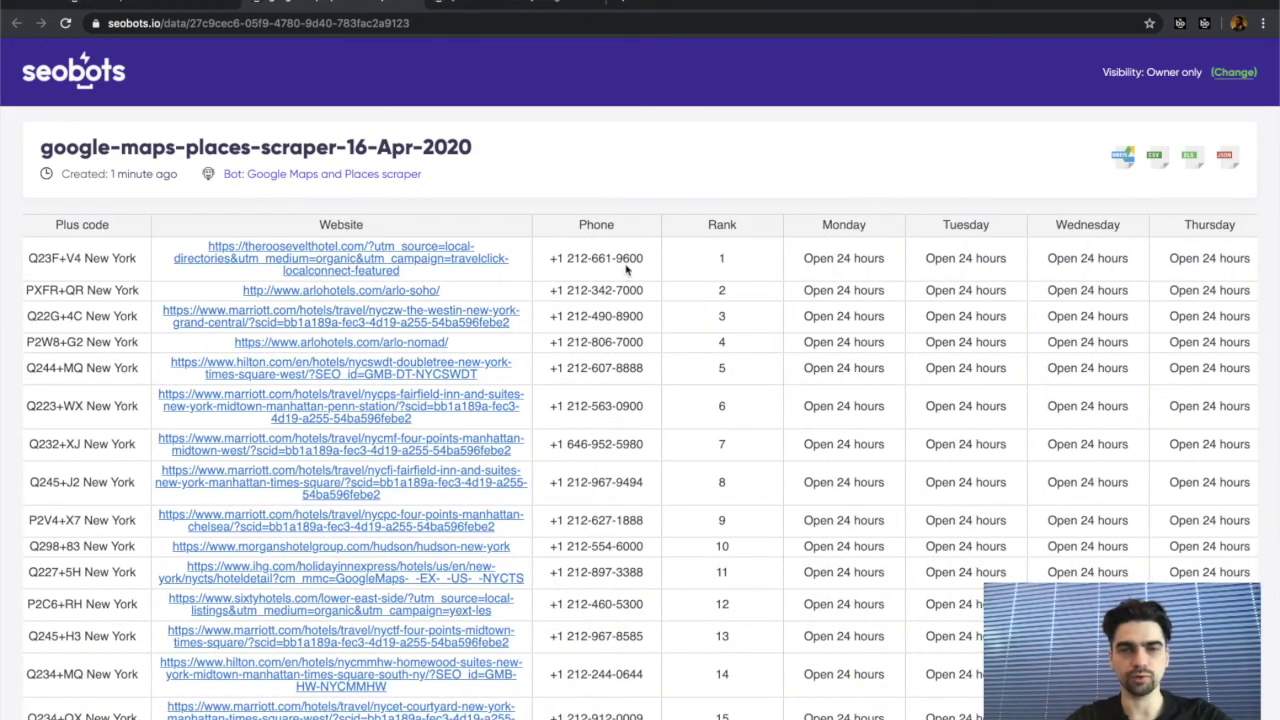
click(627, 267)
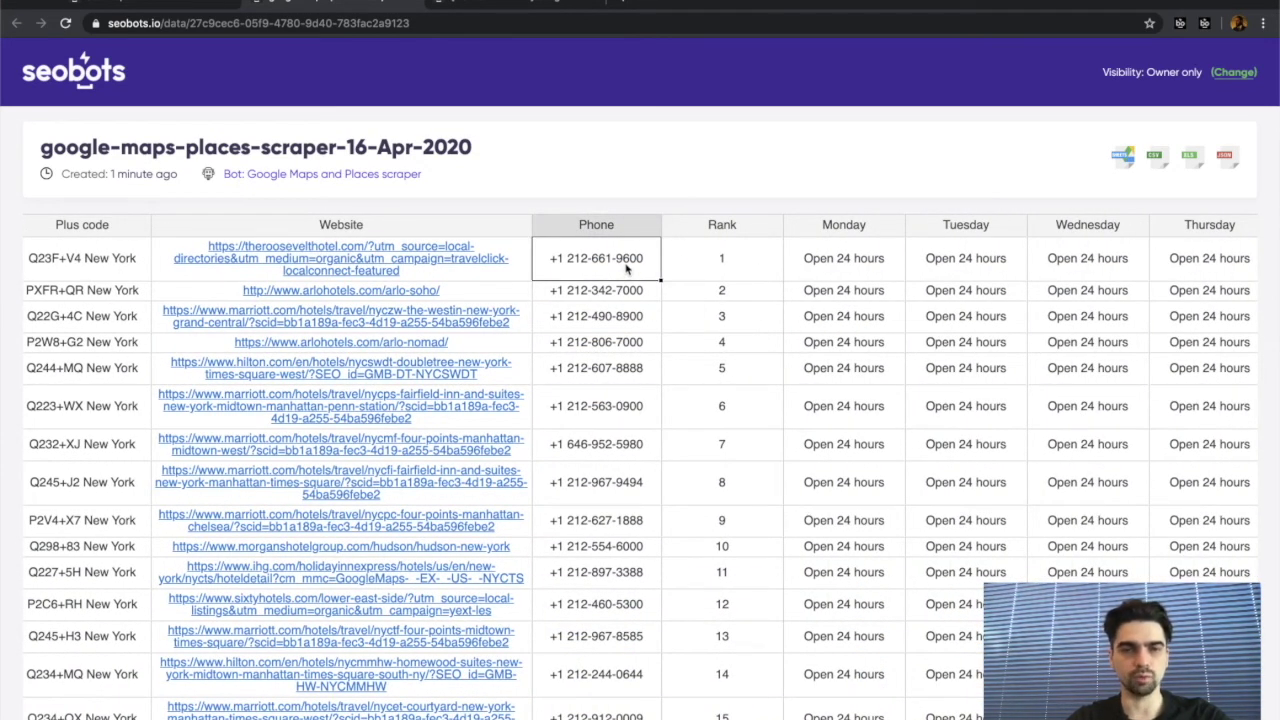
key(Left)
key(Home)
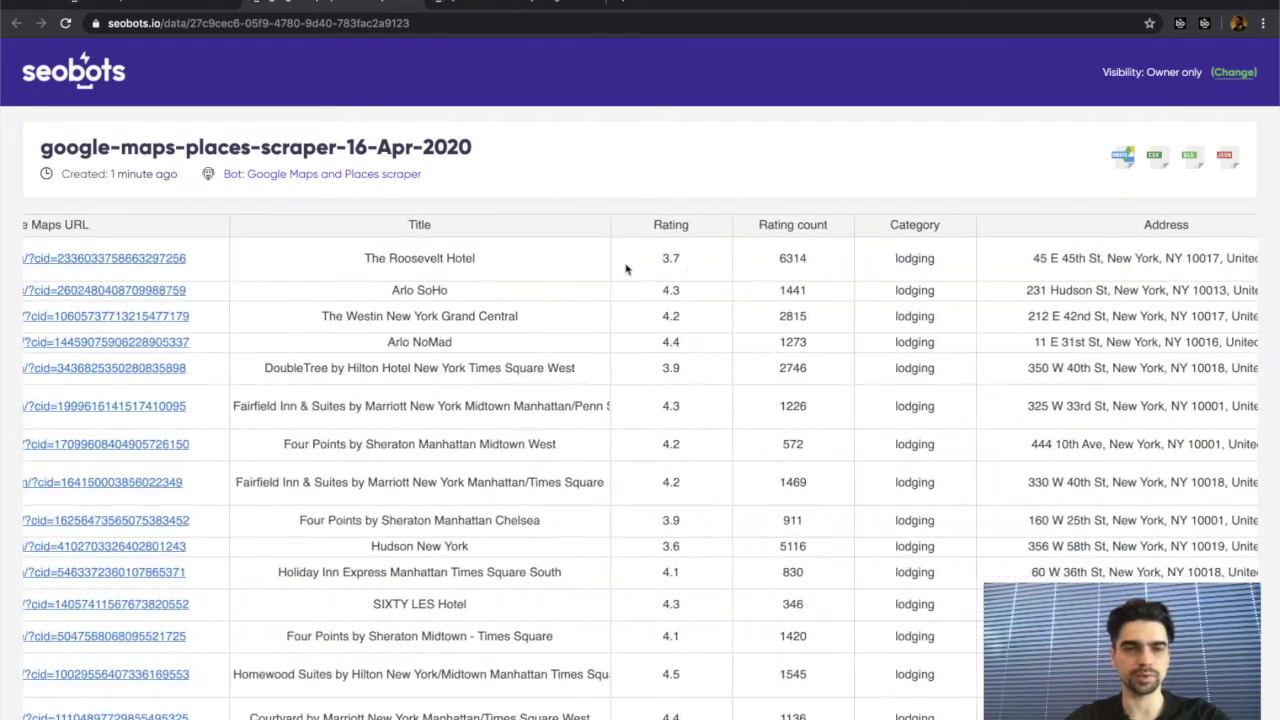